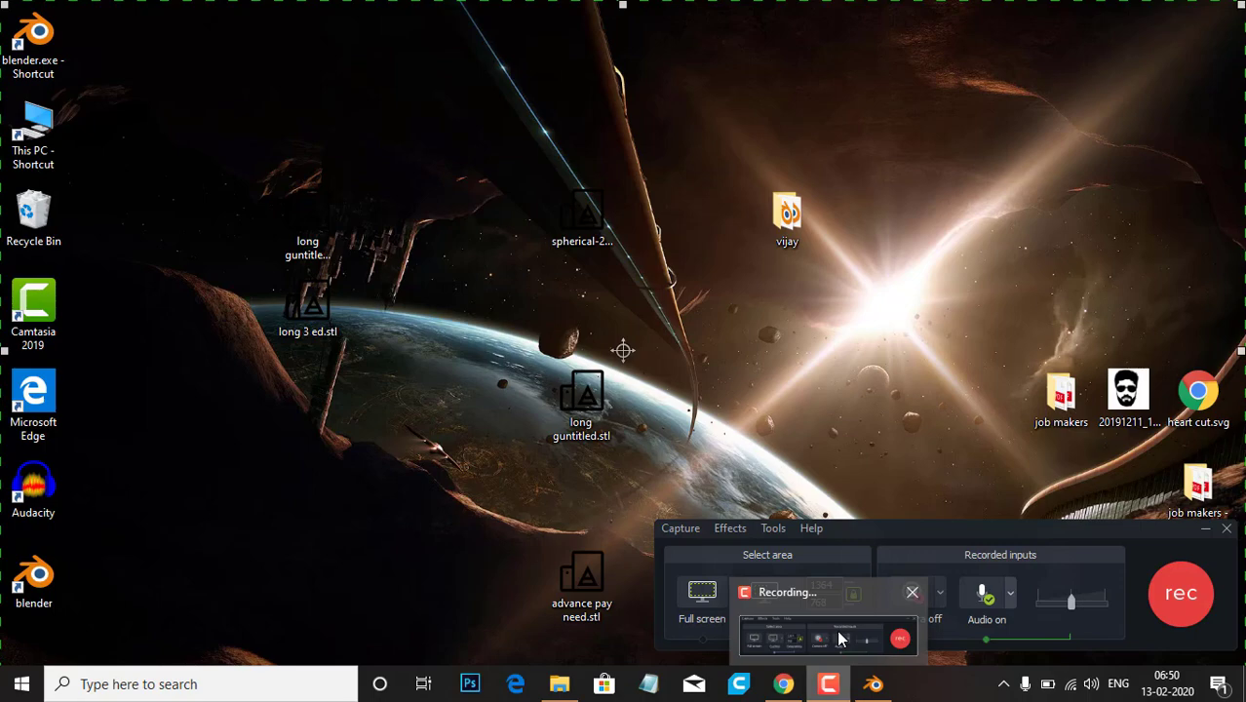
# Step: Bring up the YouTube video page 'HEART SHAPE LITHOPHANE - 3D PRINT TAMIL - GIFTS' in Chrome
pyautogui.hotkey('alt', 'Tab')
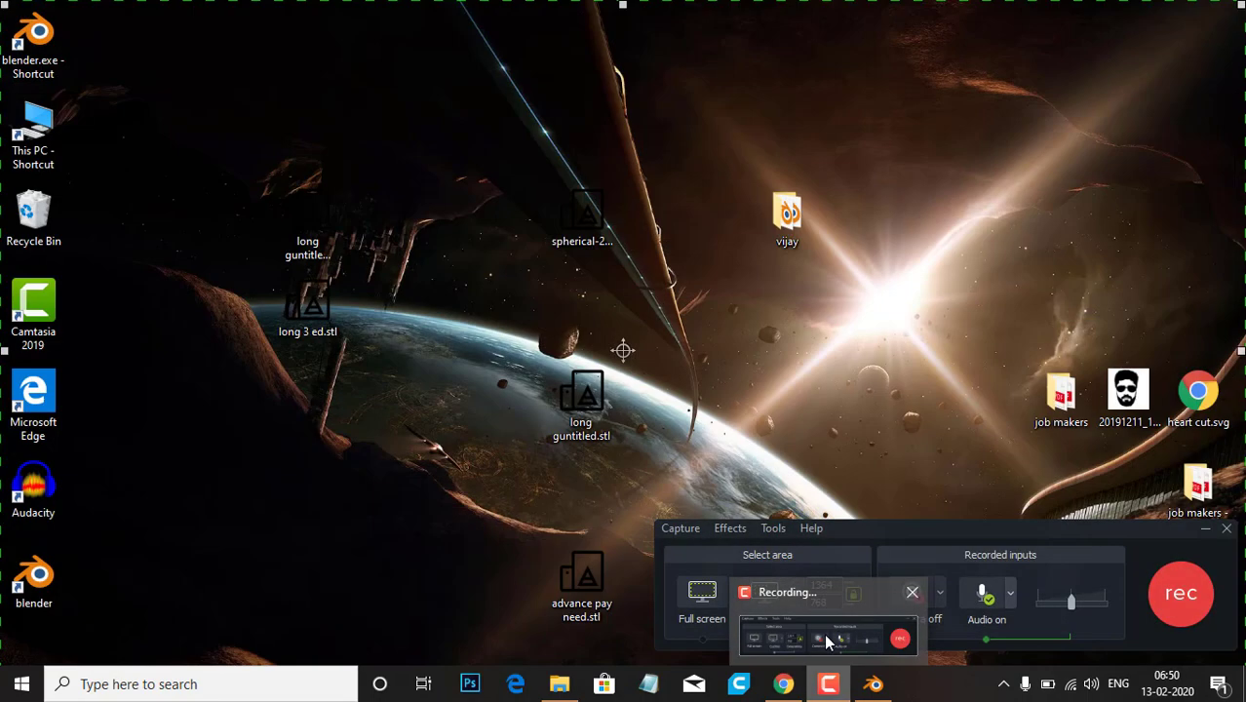
pyautogui.click(827, 641)
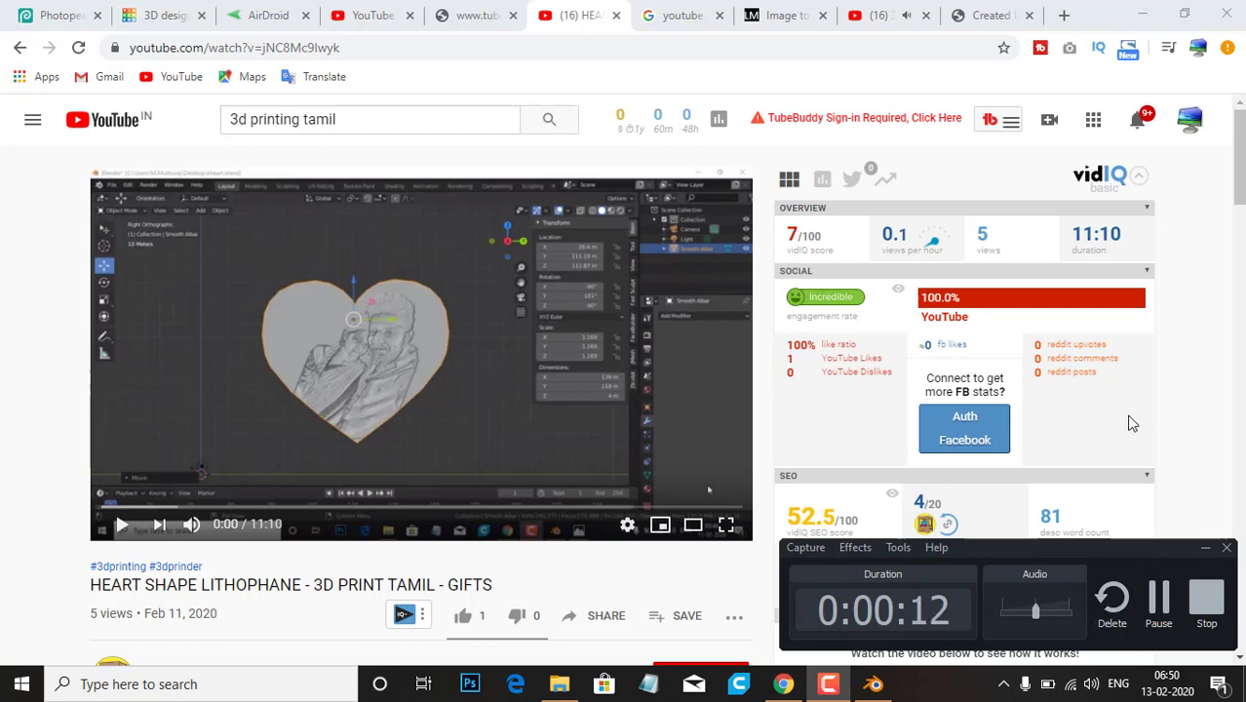
pyautogui.click(1205, 548)
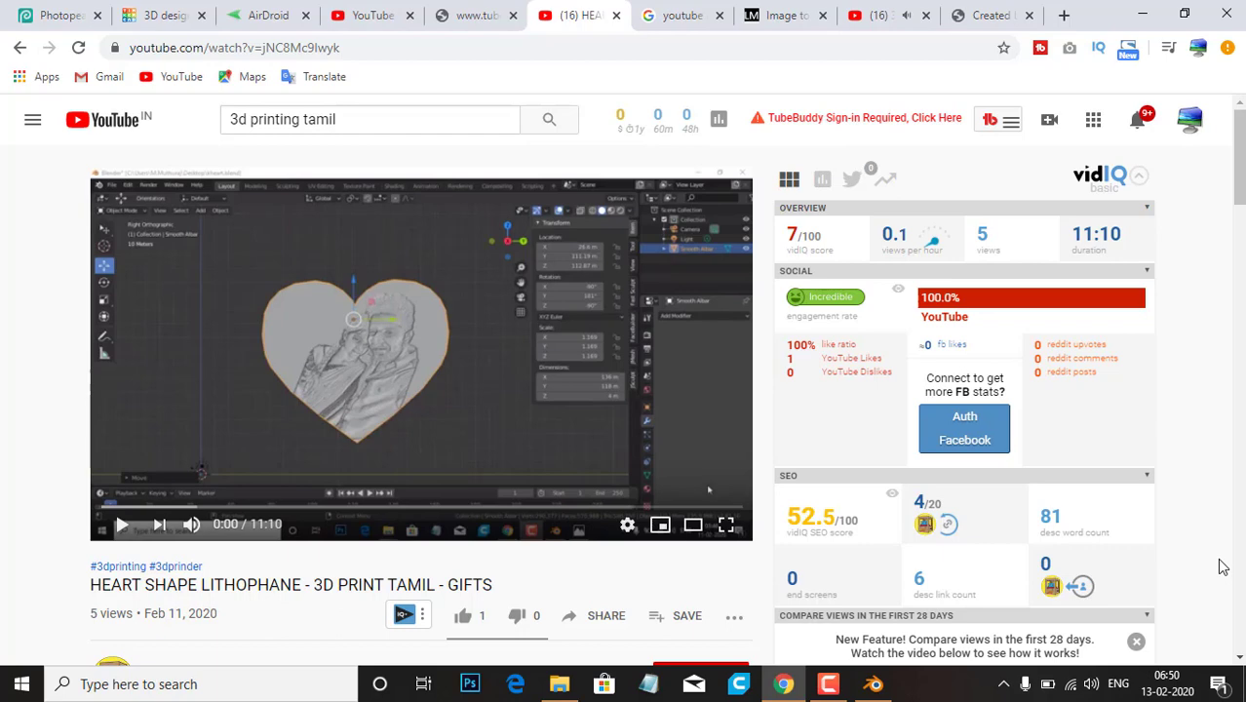
# Step: Read the other lithophane video's comments about the heart template, then return to lithophanemaker.com
pyautogui.click(878, 17)
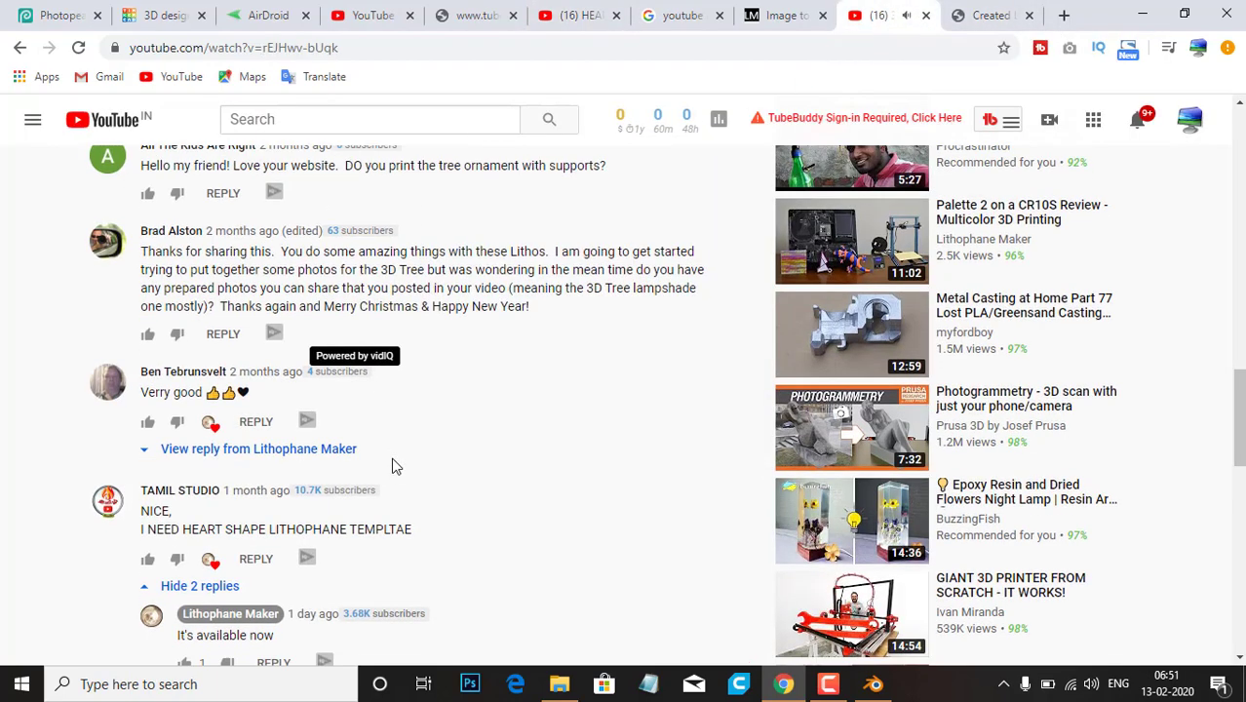
pyautogui.scroll(-1, 391, 467)
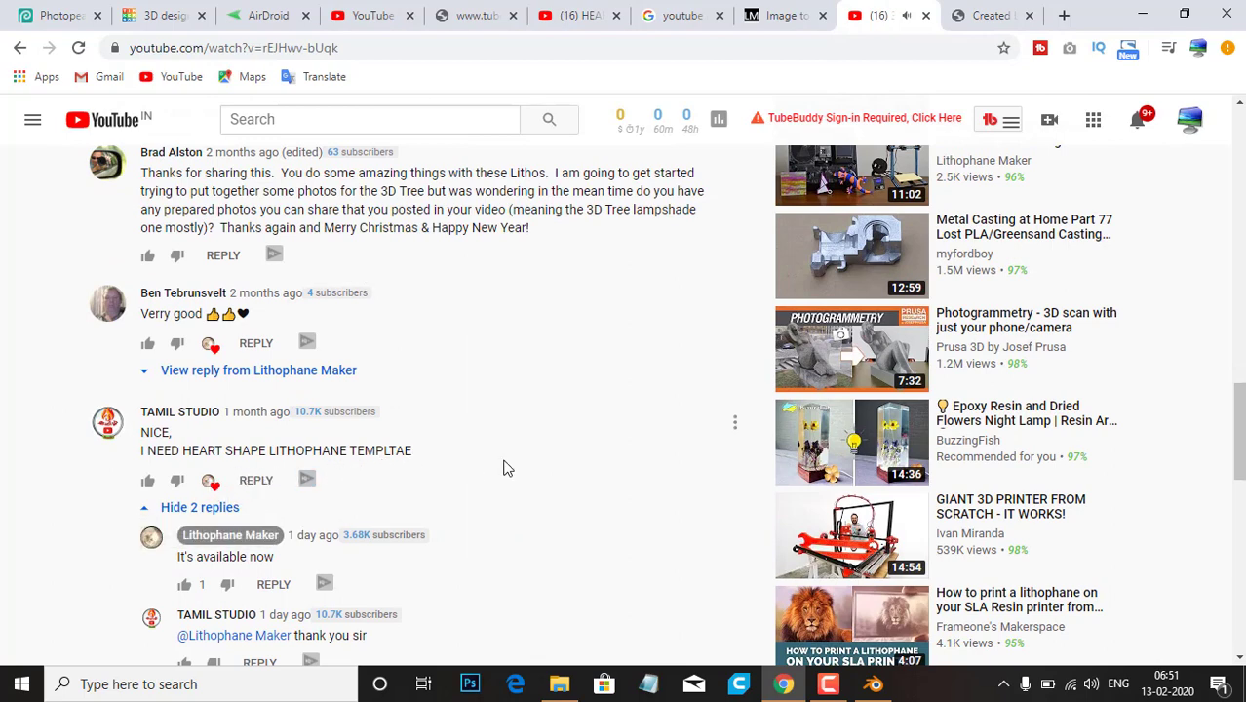
pyautogui.scroll(1, 505, 454)
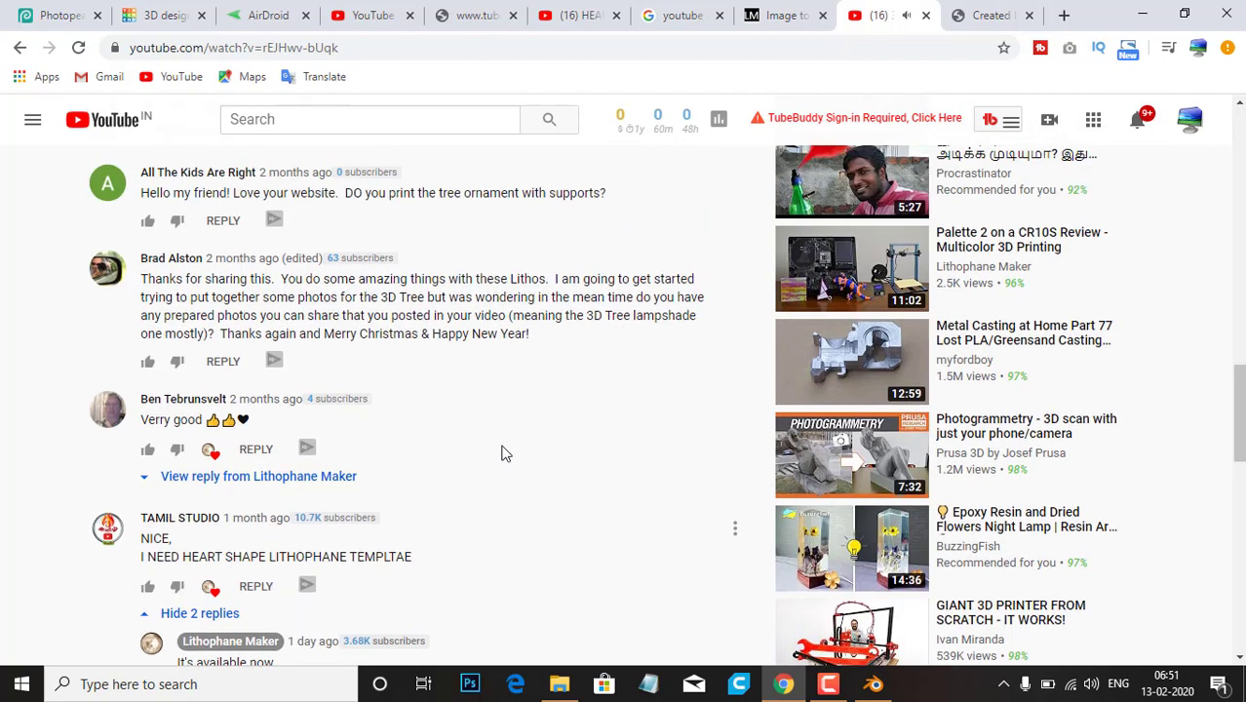
pyautogui.scroll(1, 505, 454)
pyautogui.scroll(1, 505, 454)
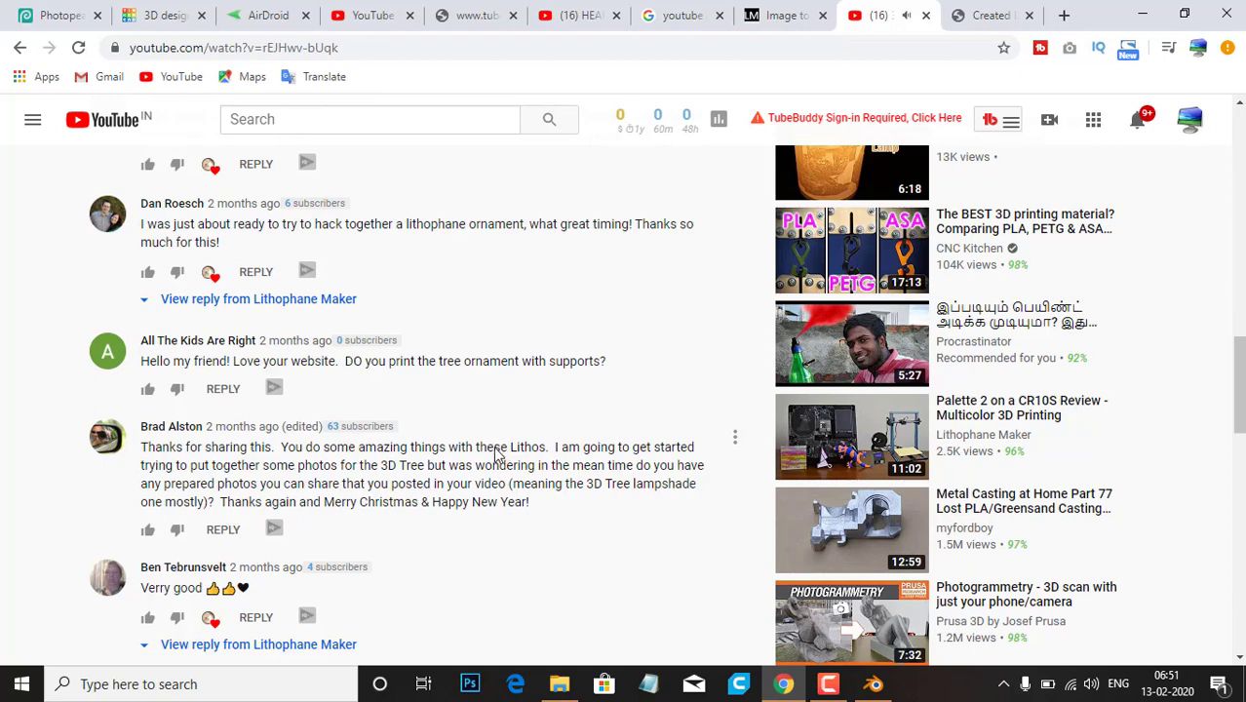
pyautogui.scroll(1, 497, 454)
pyautogui.scroll(1, 495, 450)
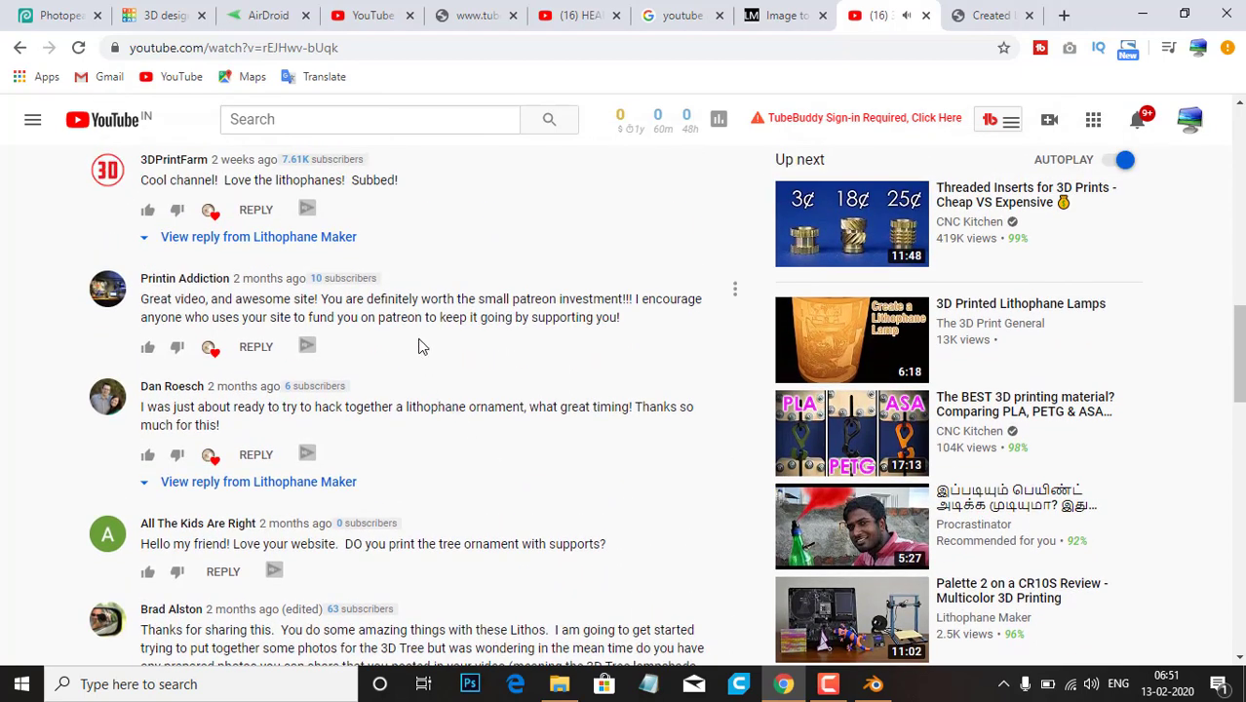
pyautogui.scroll(2, 421, 347)
pyautogui.scroll(1, 423, 344)
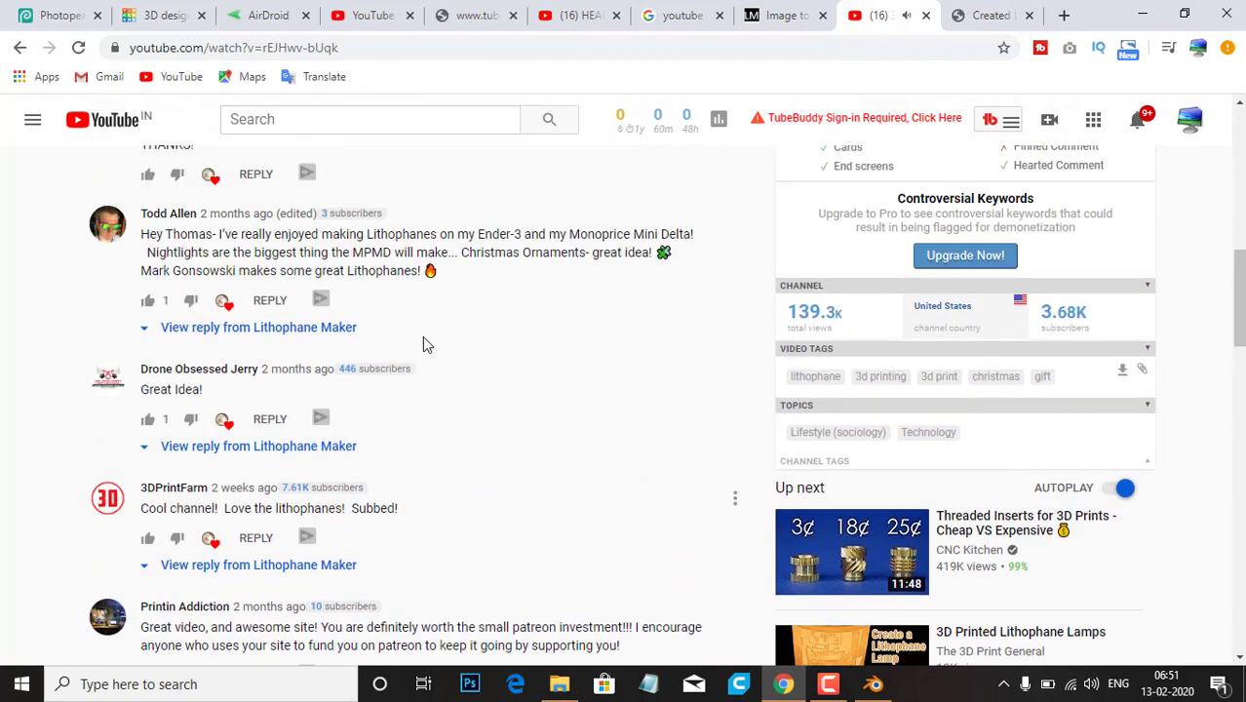
pyautogui.scroll(3, 429, 337)
pyautogui.scroll(2, 497, 390)
pyautogui.hotkey('ctrl', 'shift', 'Tab')
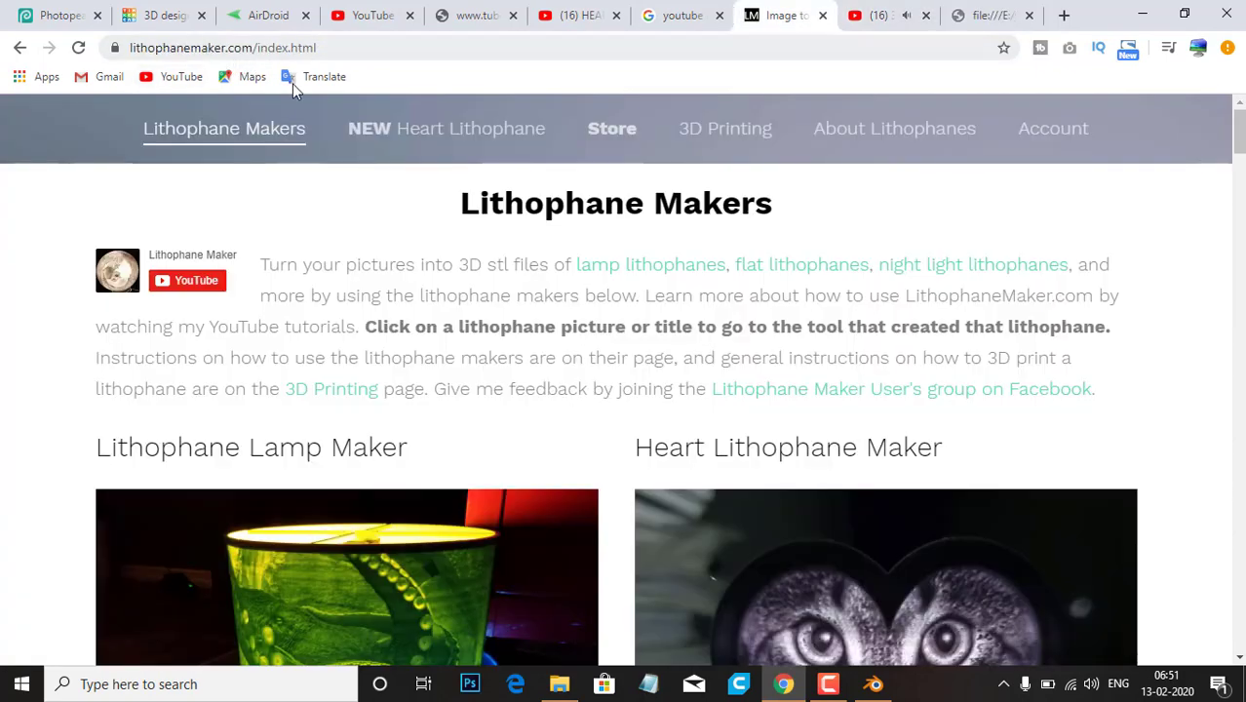
# Step: Browse the Lithophane Makers list and open the Heart Lithophane Maker
pyautogui.scroll(-1, 322, 133)
pyautogui.scroll(-1, 324, 218)
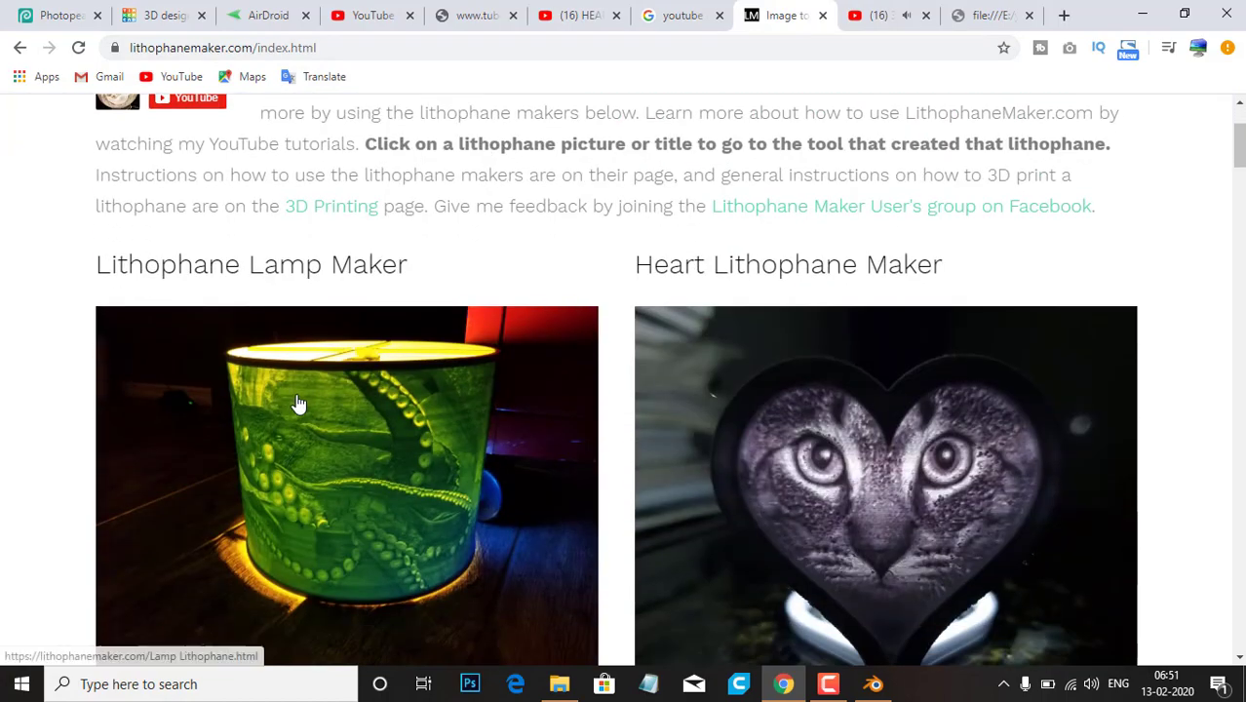
pyautogui.scroll(-5, 300, 395)
pyautogui.scroll(-5, 303, 394)
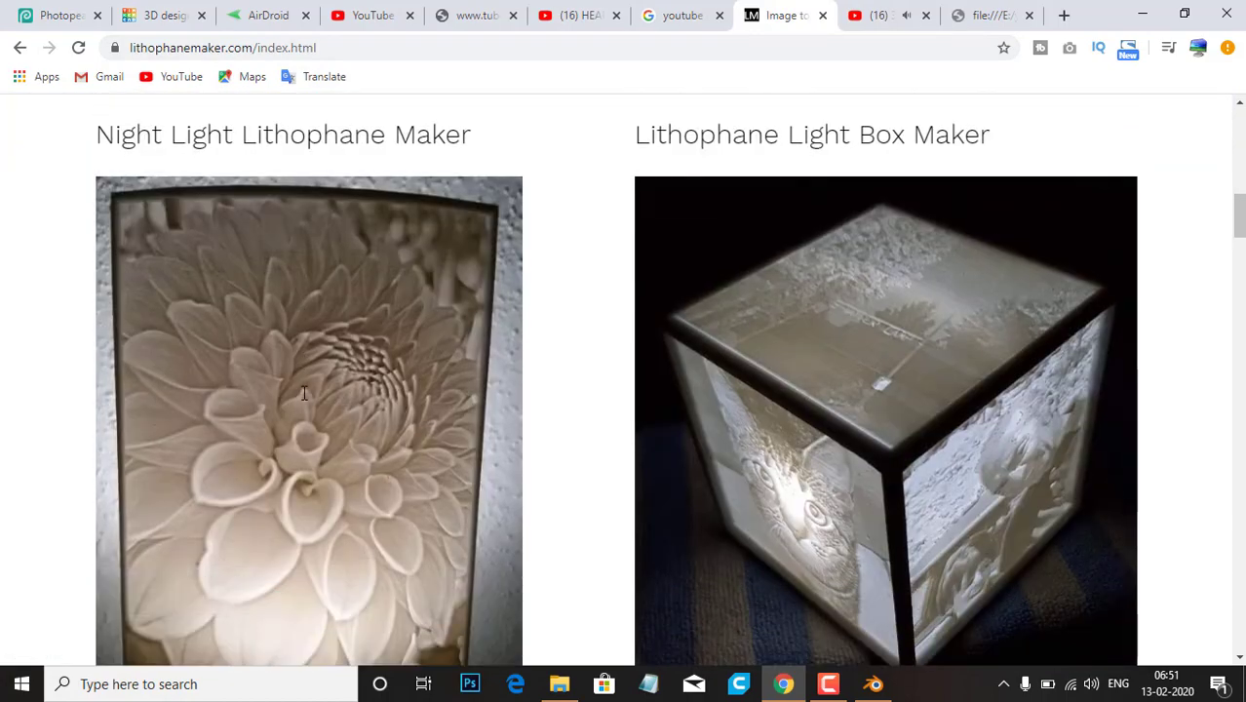
pyautogui.scroll(-5, 316, 409)
pyautogui.scroll(-5, 317, 404)
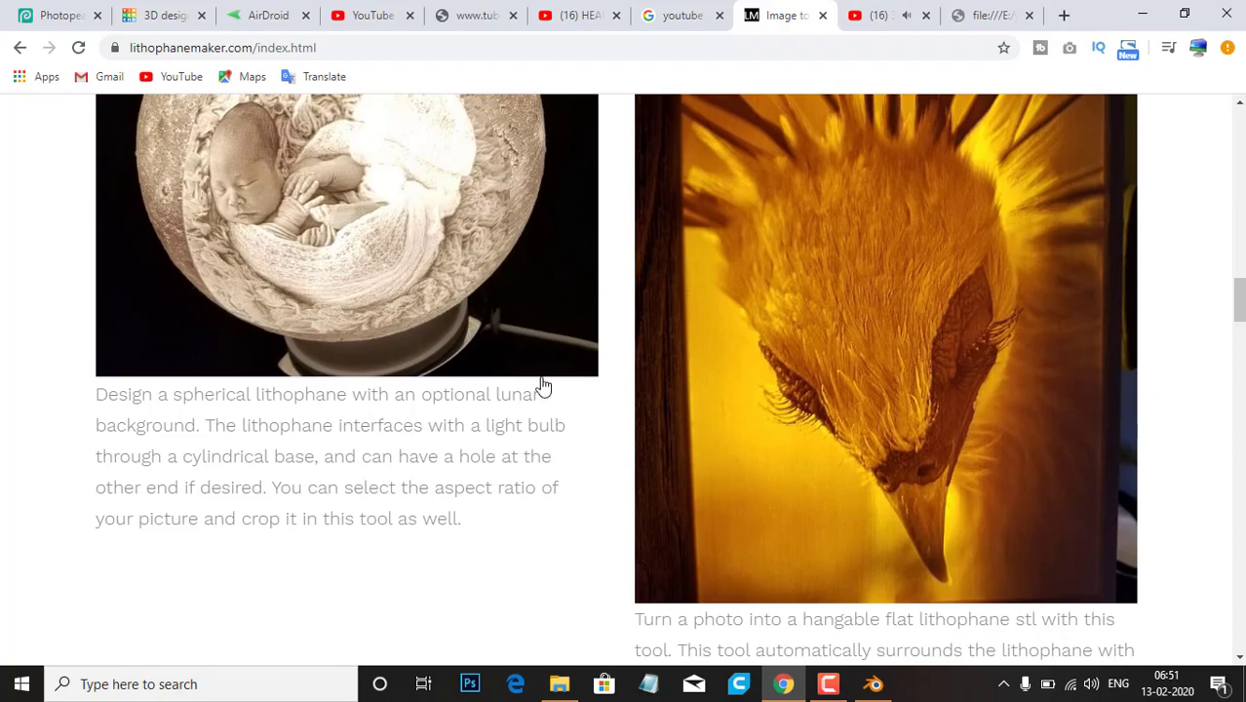
pyautogui.scroll(-5, 584, 405)
pyautogui.scroll(-2, 586, 408)
pyautogui.scroll(10, 570, 351)
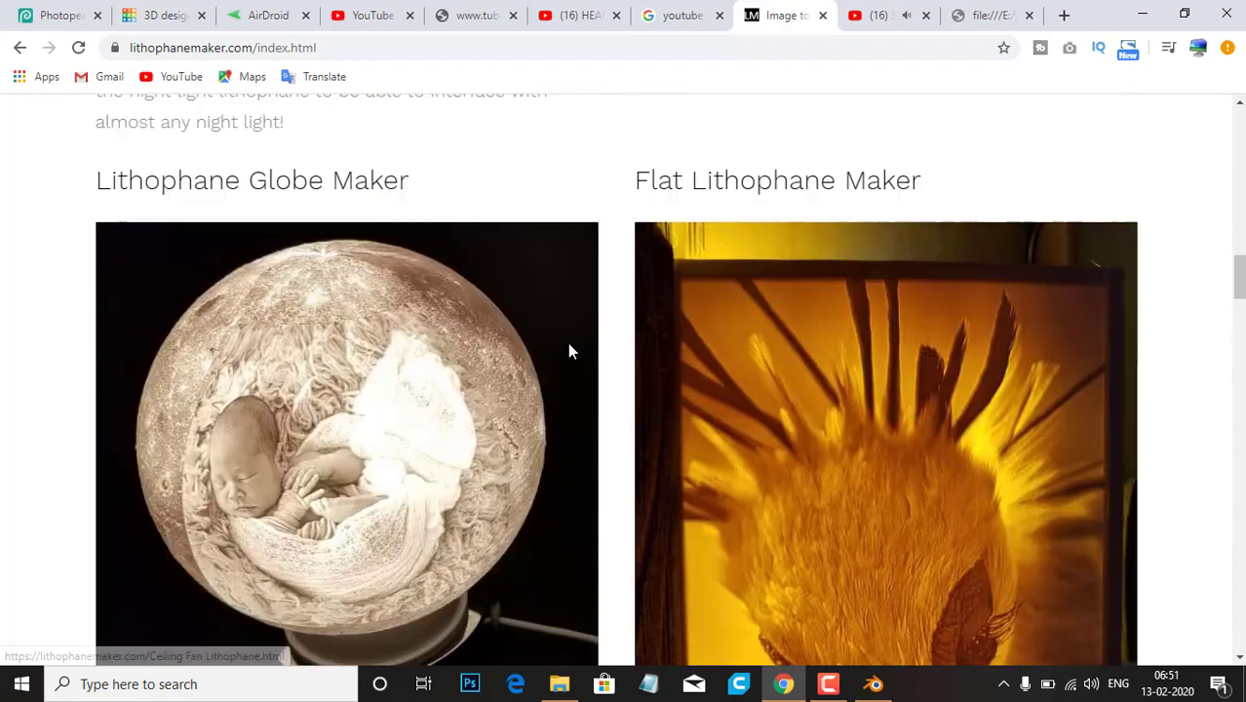
pyautogui.scroll(8, 568, 351)
pyautogui.scroll(6, 671, 323)
pyautogui.scroll(4, 985, 395)
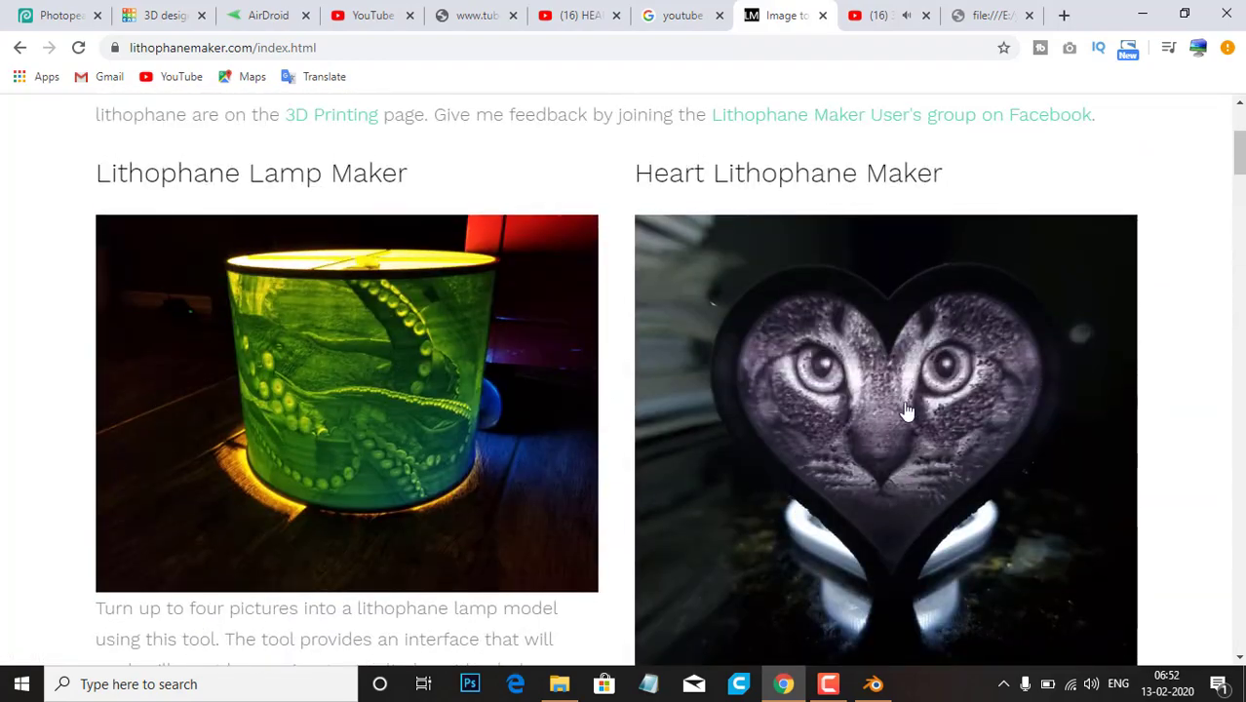
pyautogui.click(846, 400)
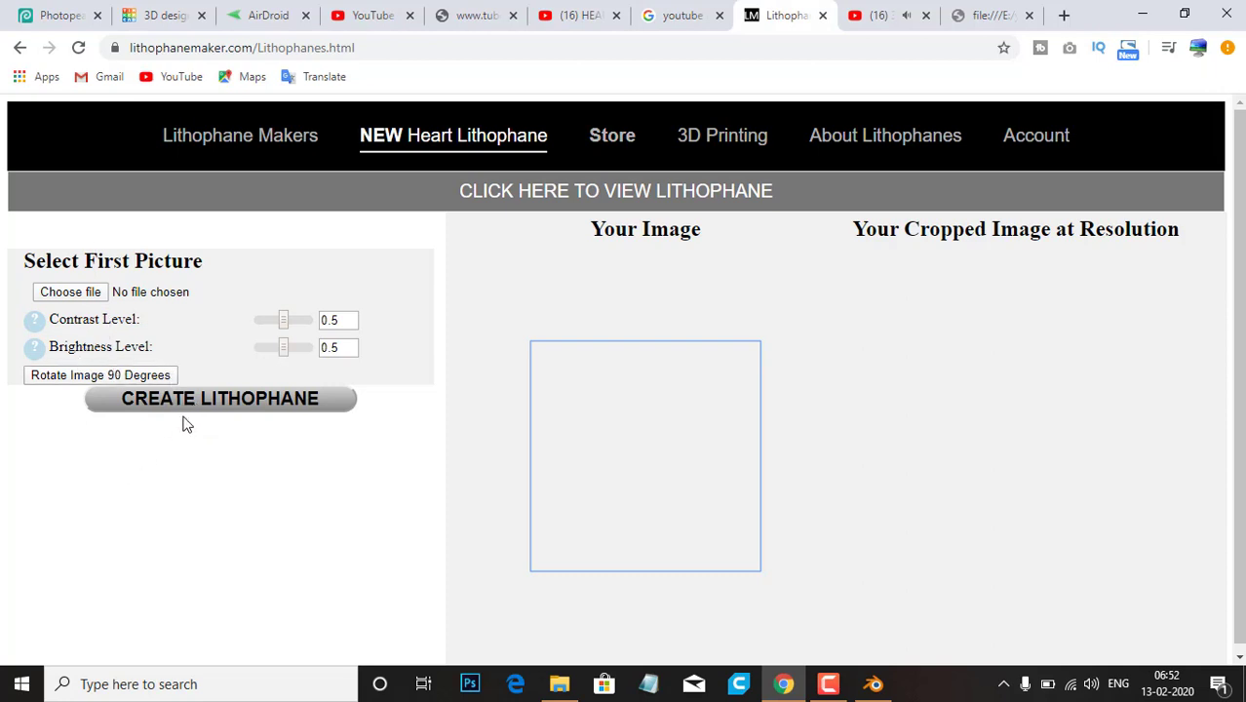
# Step: Pick the portrait photo 20200109_113143 (1).jpg from Downloads in the Open dialog
pyautogui.click(59, 300)
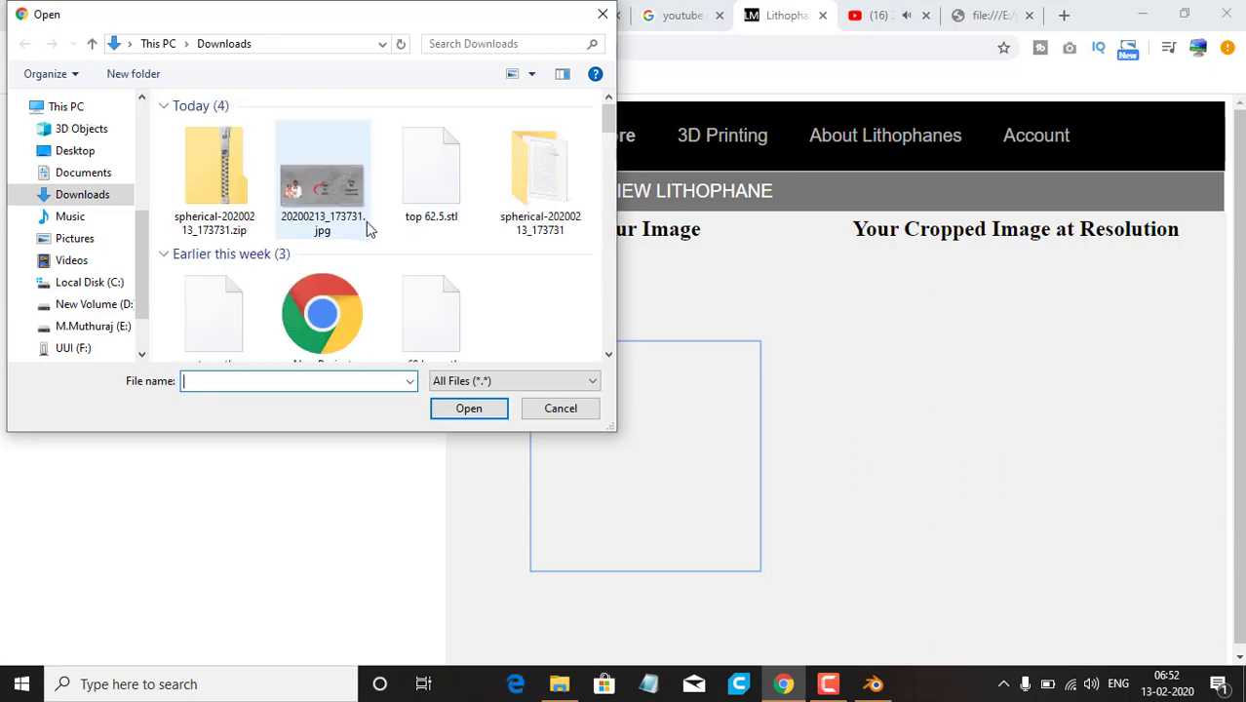
pyautogui.scroll(-1, 376, 239)
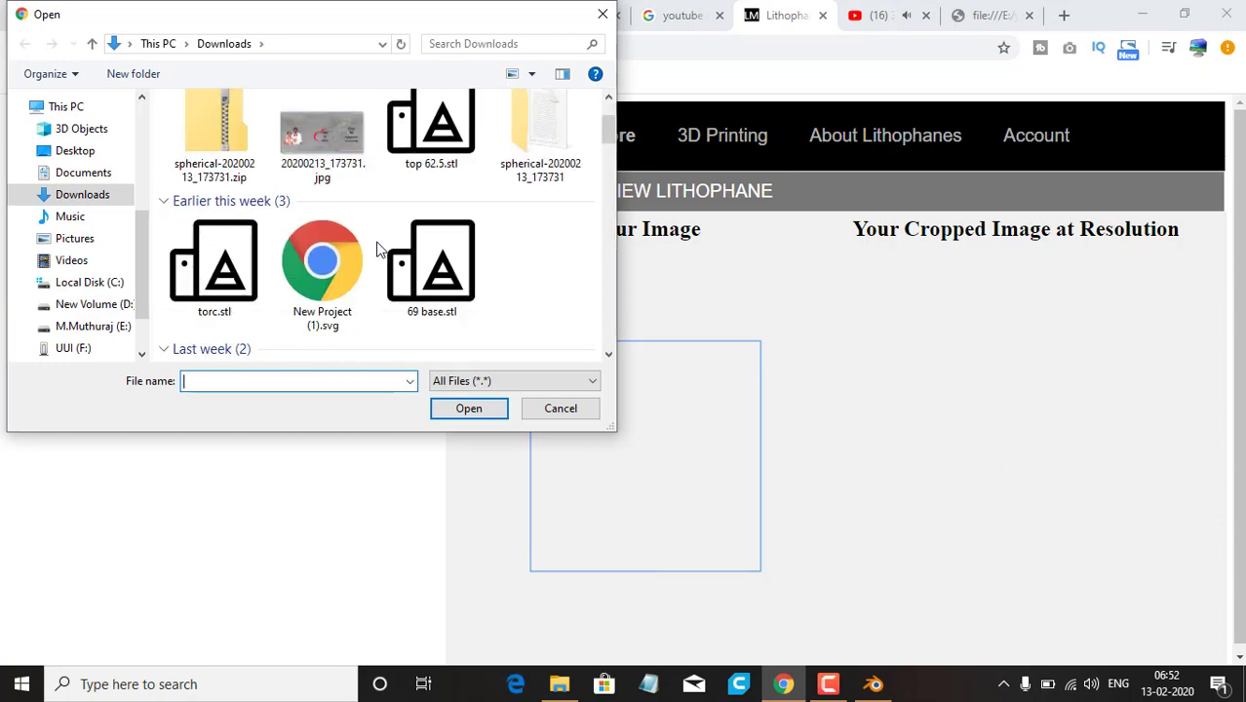
pyautogui.scroll(-4, 375, 243)
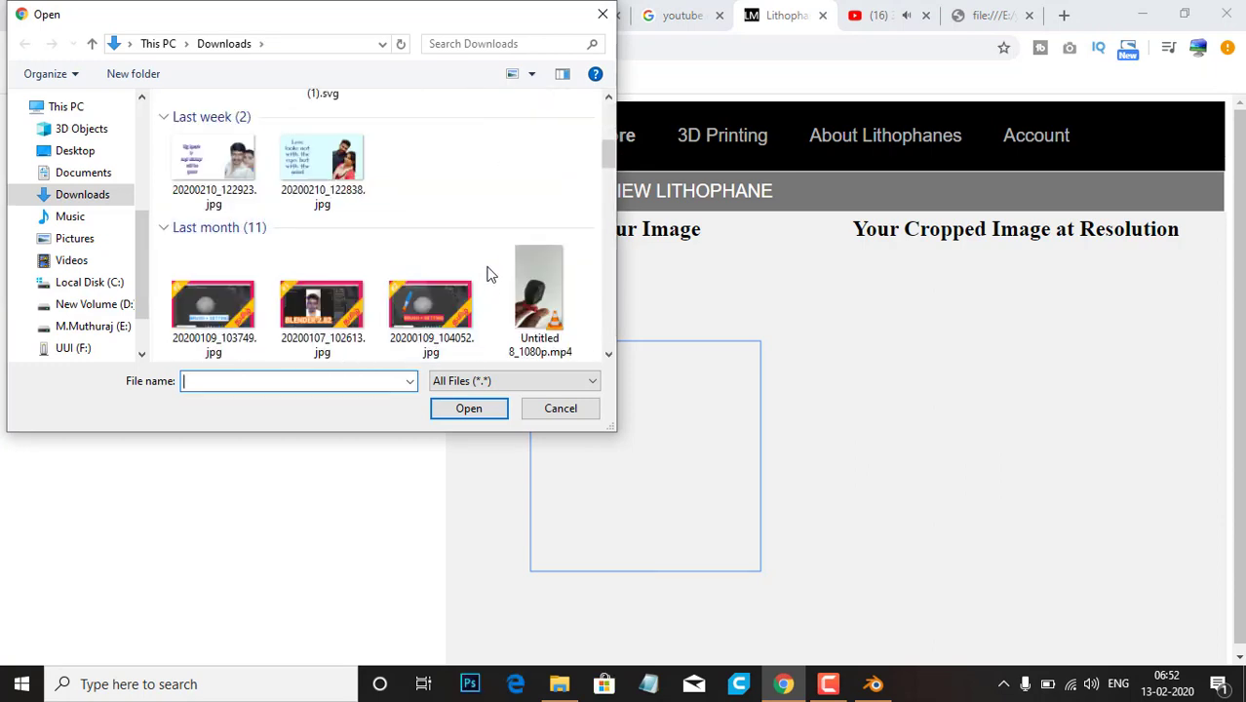
pyautogui.scroll(-3, 490, 273)
pyautogui.scroll(3, 489, 273)
pyautogui.scroll(5, 493, 270)
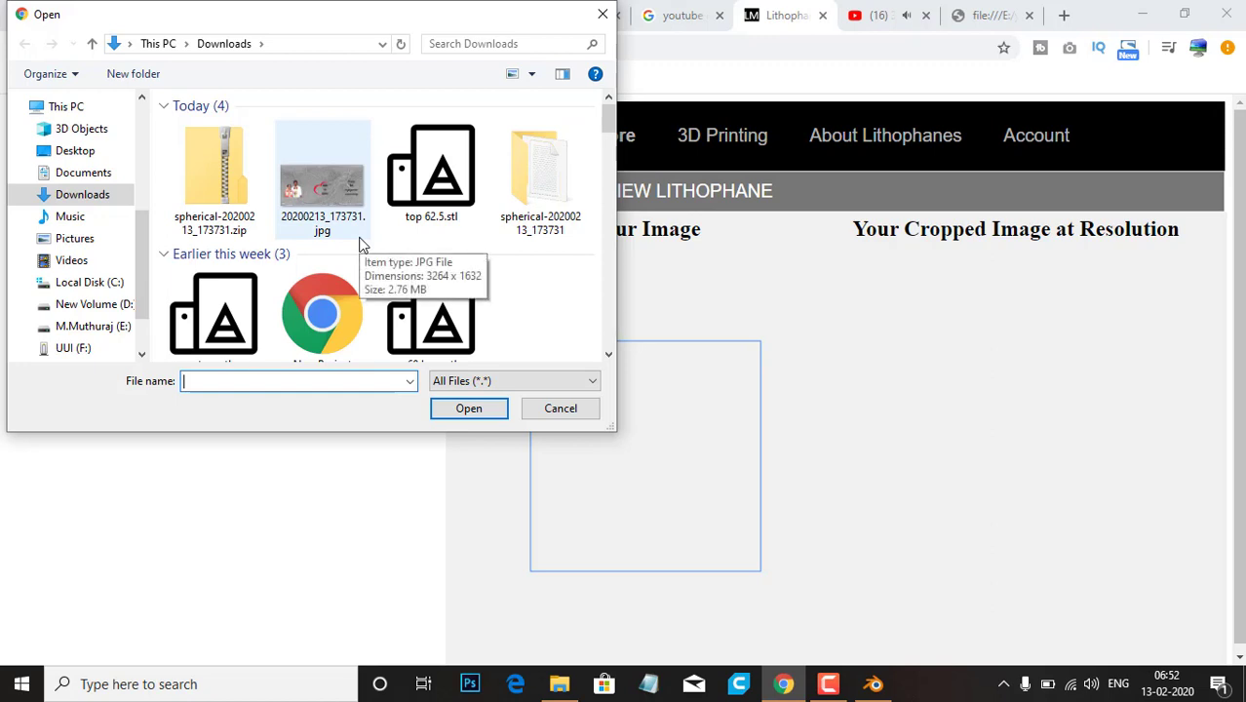
pyautogui.moveTo(322, 181)
pyautogui.scroll(-3, 426, 271)
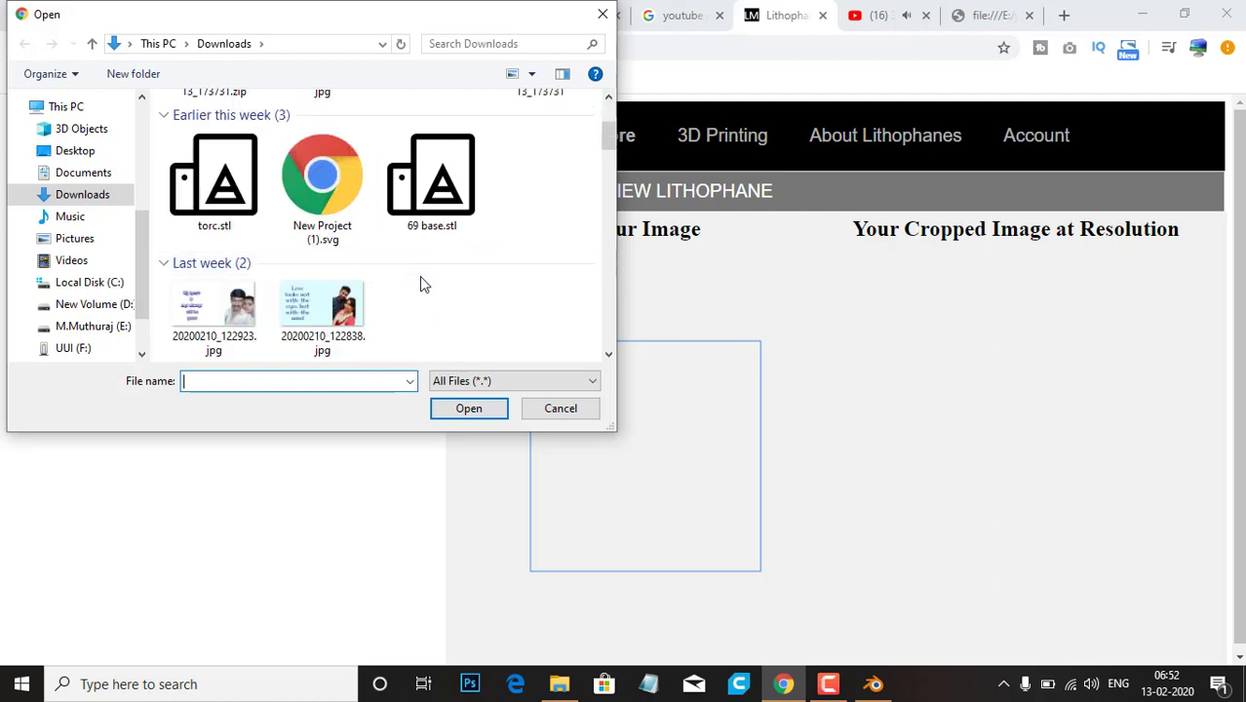
pyautogui.scroll(3, 444, 205)
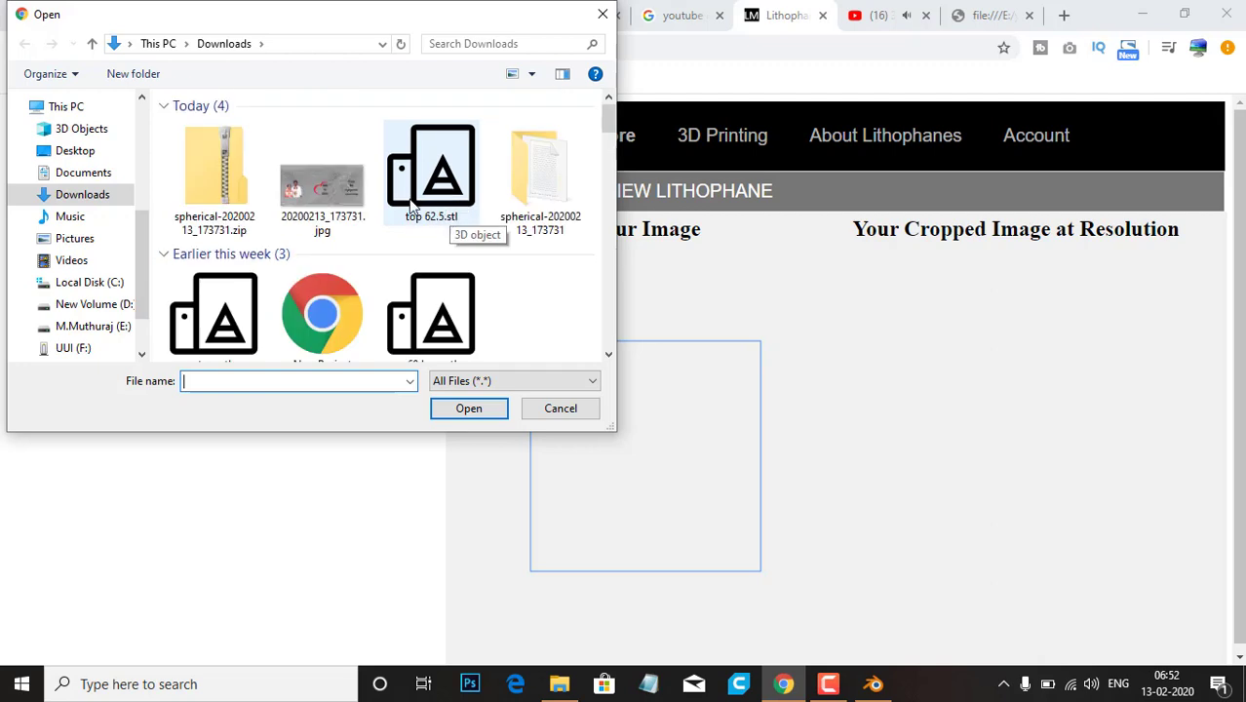
pyautogui.scroll(-5, 361, 257)
pyautogui.scroll(-5, 362, 258)
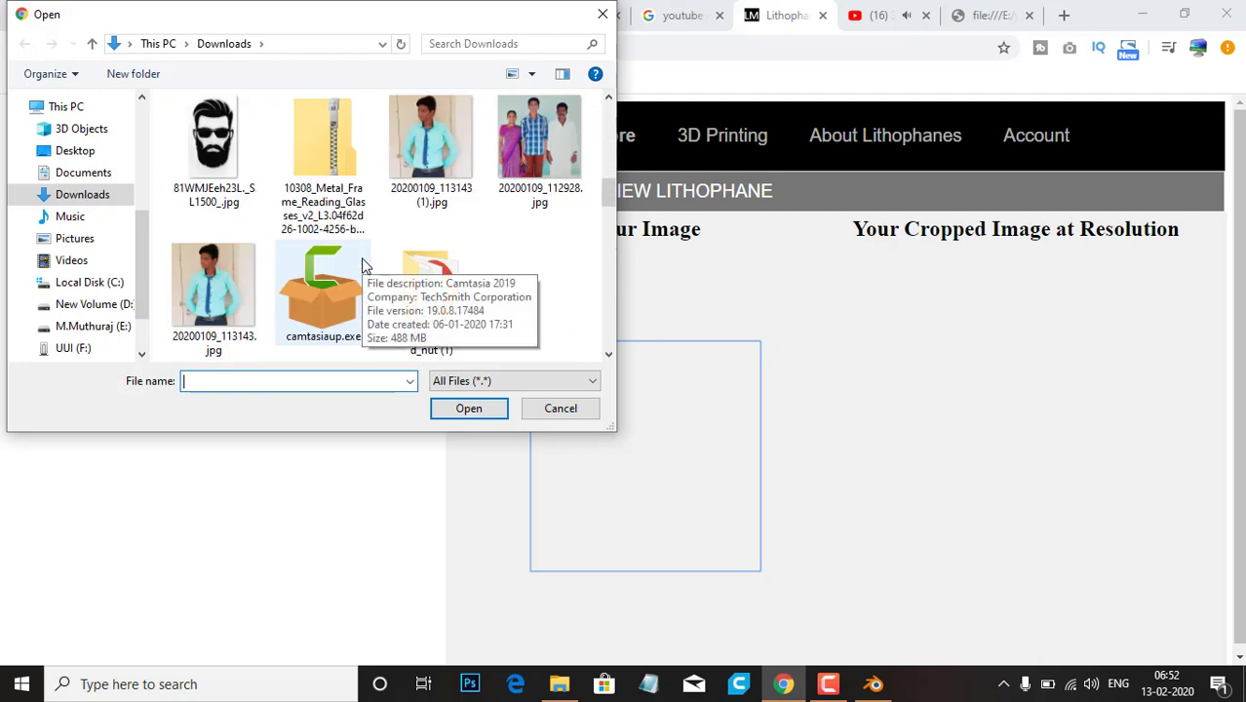
pyautogui.scroll(1, 362, 257)
pyautogui.click(431, 261)
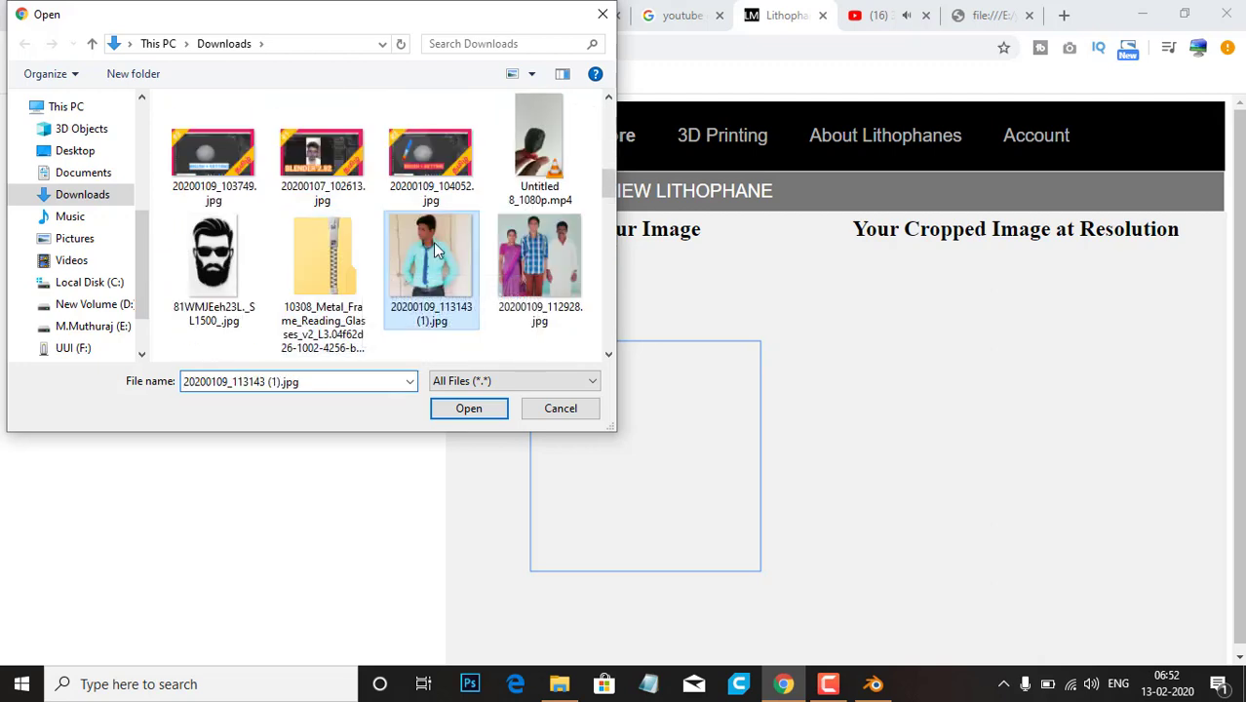
# Step: Load 20200109_113143 (1).jpg and move the crop box up to frame the face and shoulders
pyautogui.click(472, 416)
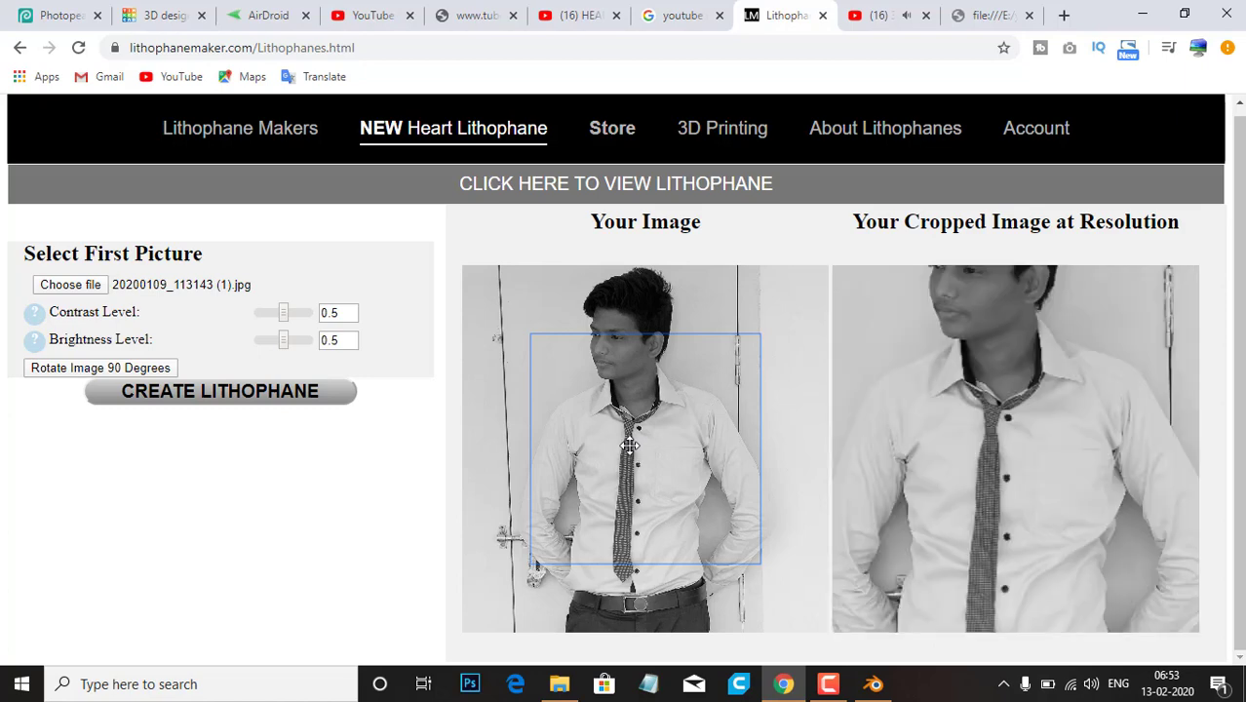
pyautogui.moveTo(623, 397); pyautogui.dragTo(620, 336)
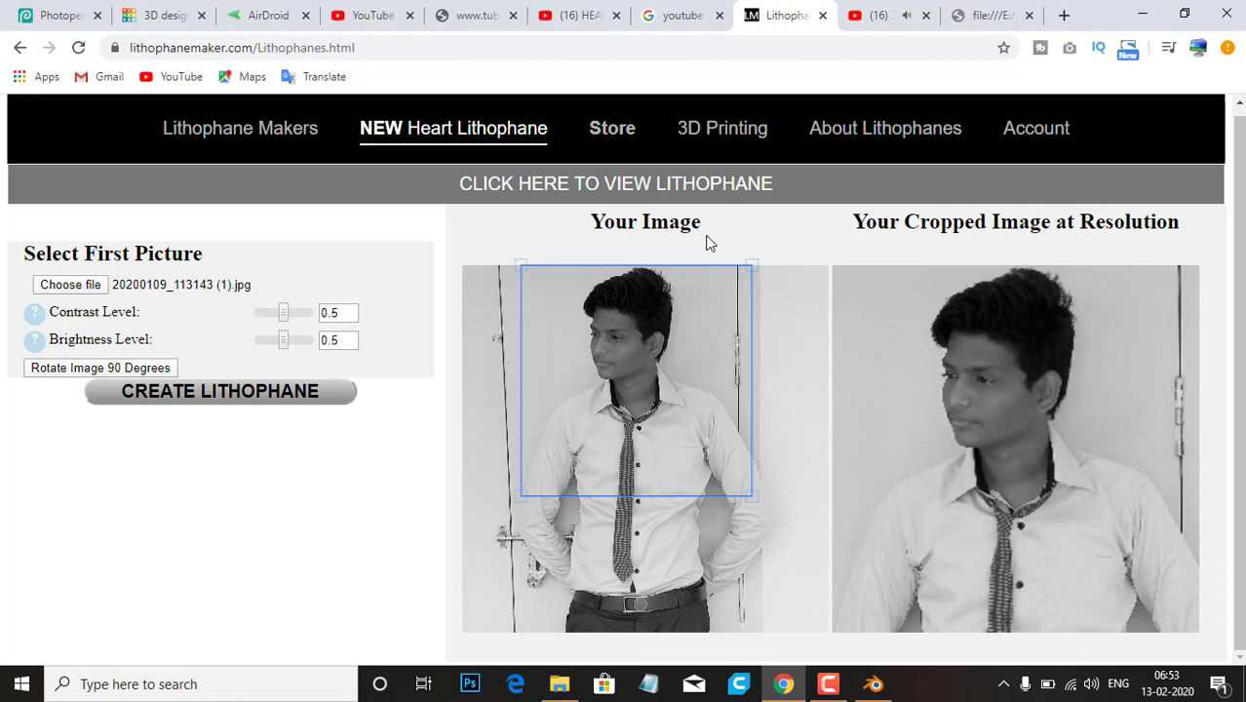
pyautogui.click(645, 283)
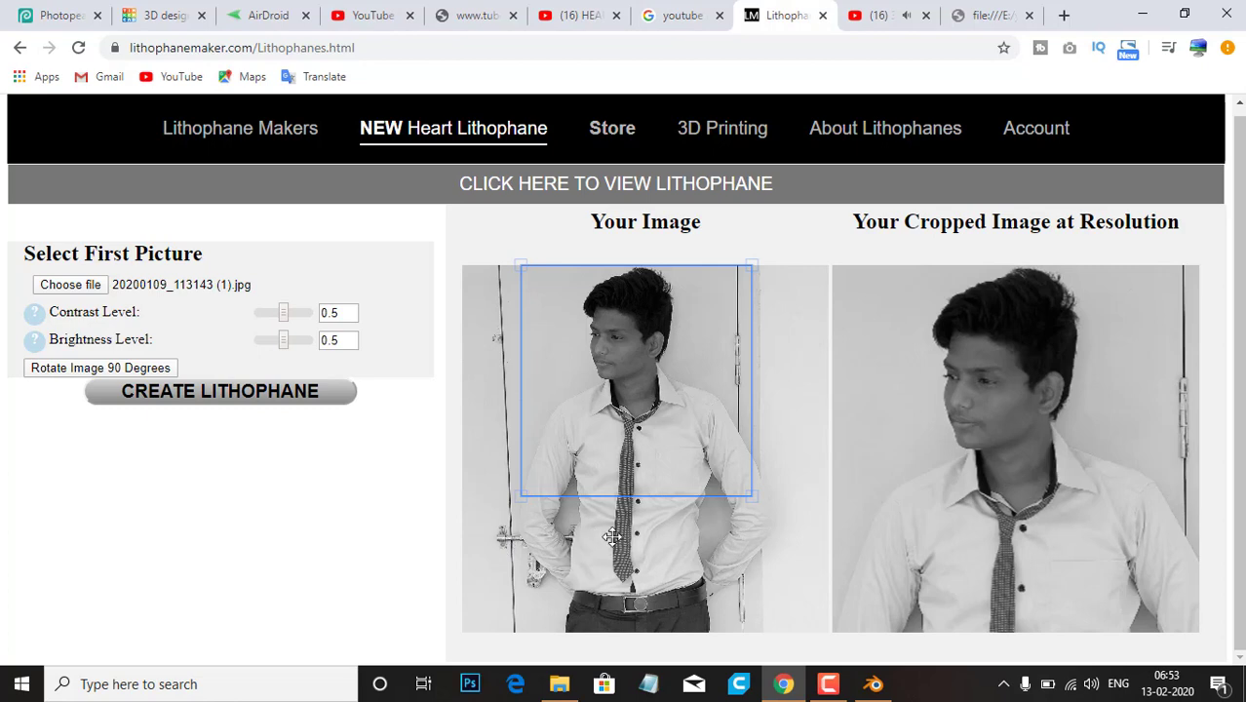
# Step: Generate the heart lithophane and open Heart-20200109_113143 (1).stl from its folder in Print 3D
pyautogui.click(179, 398)
pyautogui.click(188, 644)
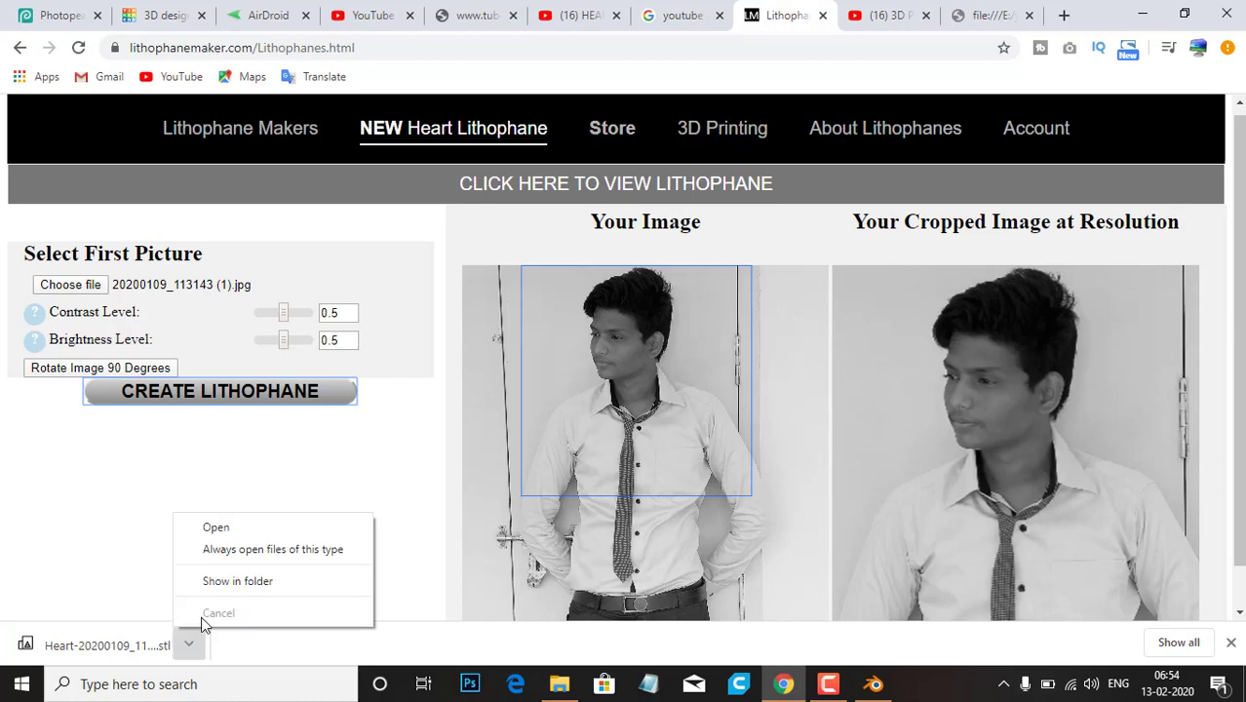
pyautogui.click(222, 583)
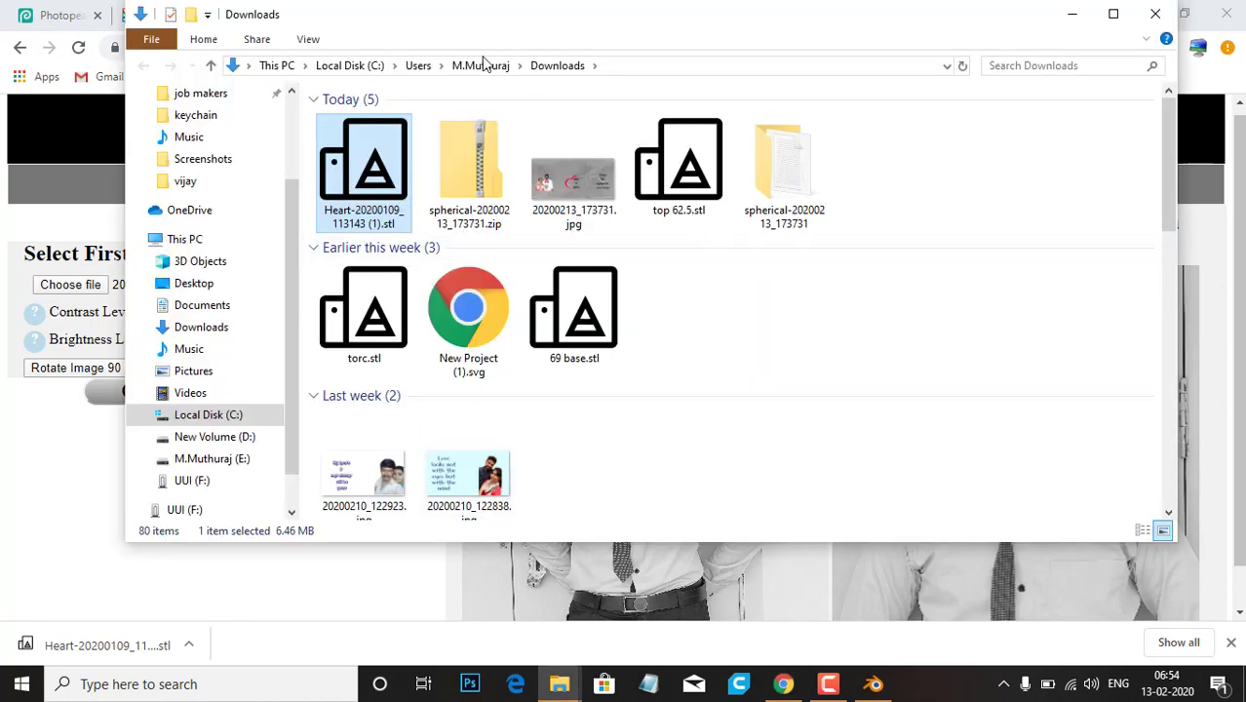
pyautogui.doubleClick(387, 182)
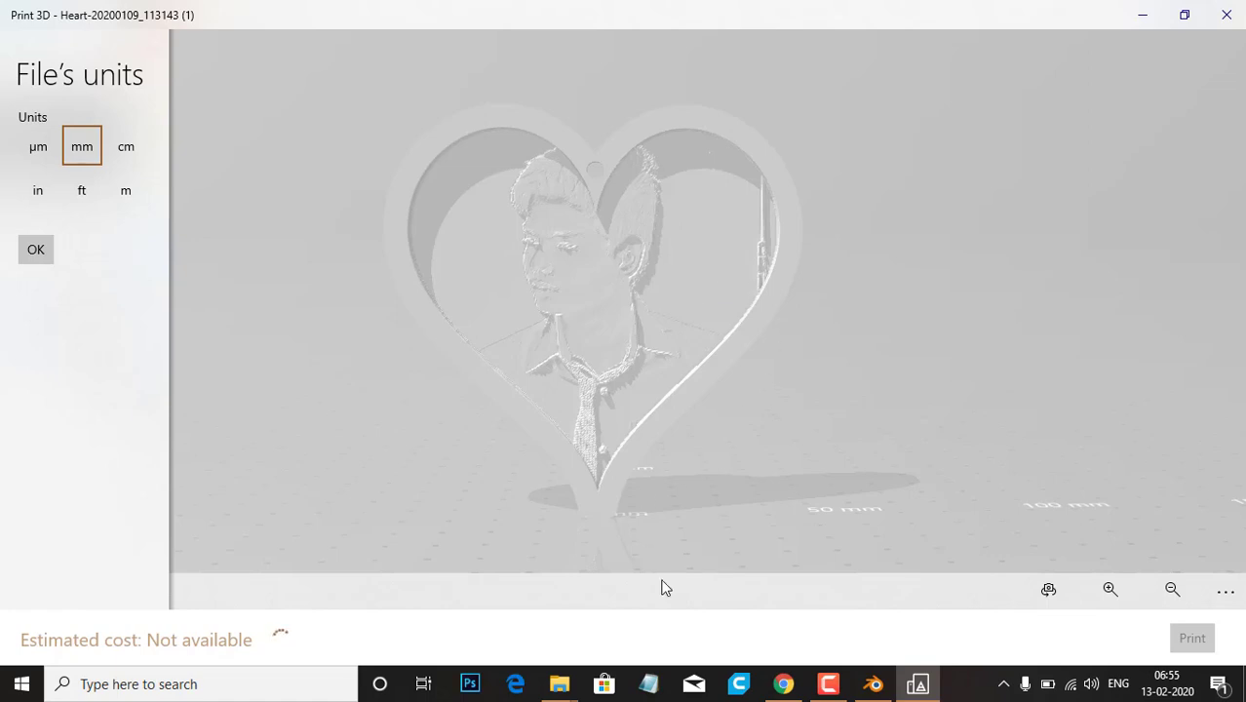
# Step: Show previews of the open Documents and Downloads File Explorer windows from the taskbar
pyautogui.click(561, 686)
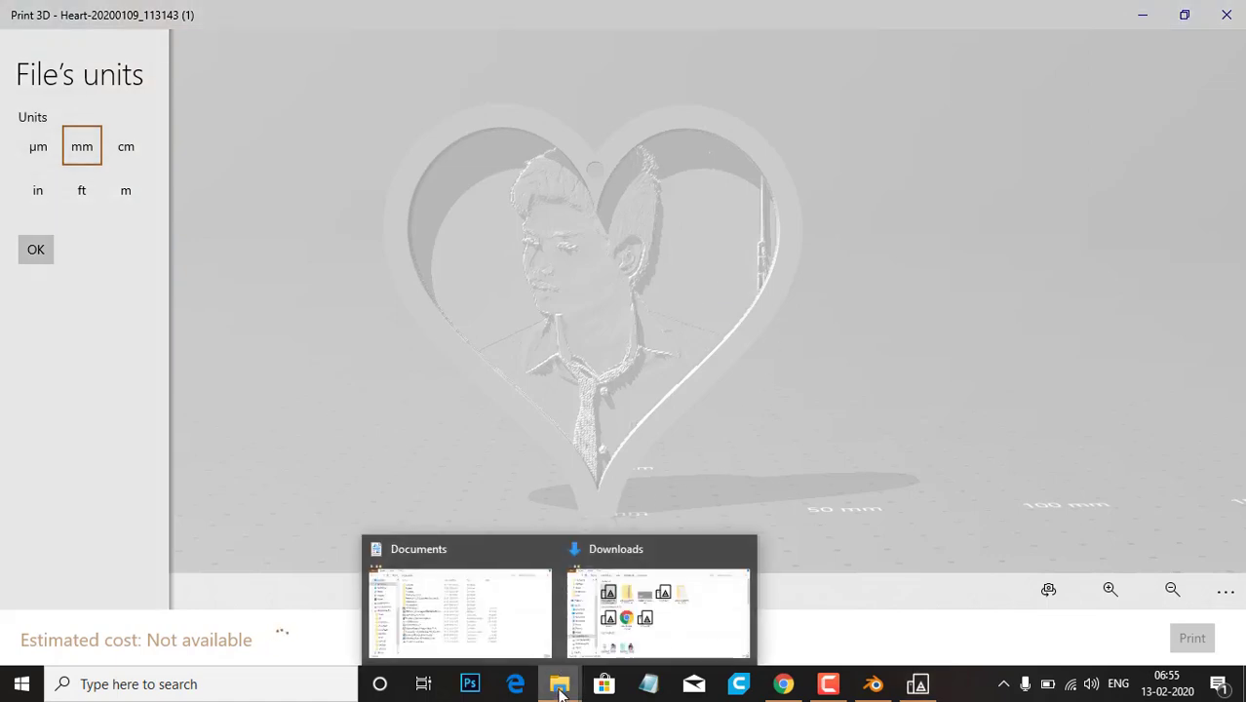
pyautogui.moveTo(657, 602)
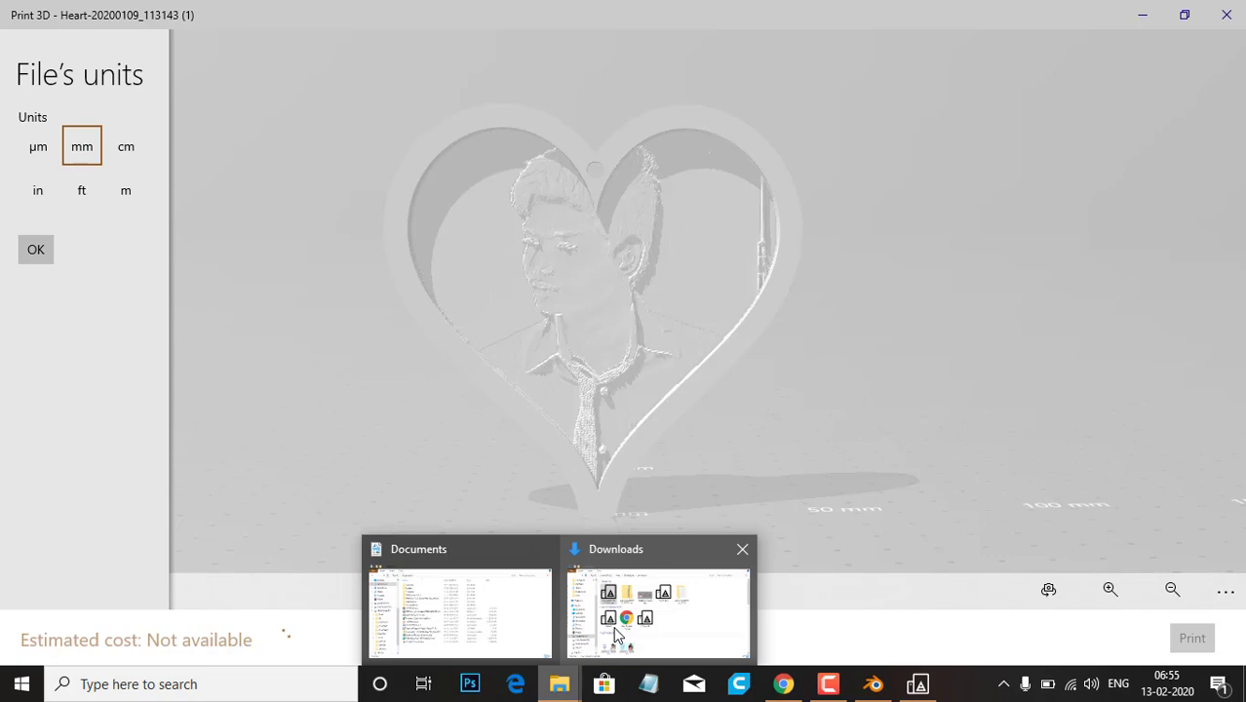
# Step: From the Downloads Explorer window, go to Pictures and open the heart photo
pyautogui.click(615, 636)
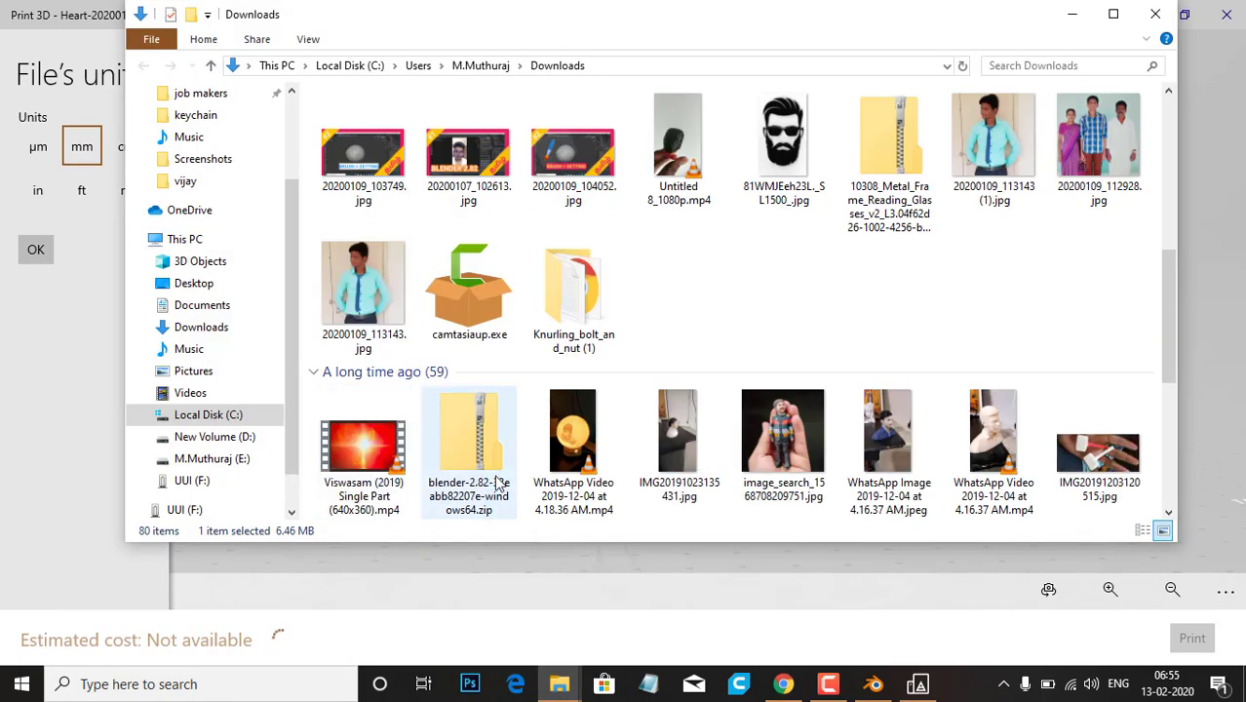
pyautogui.scroll(-2, 337, 422)
pyautogui.click(192, 373)
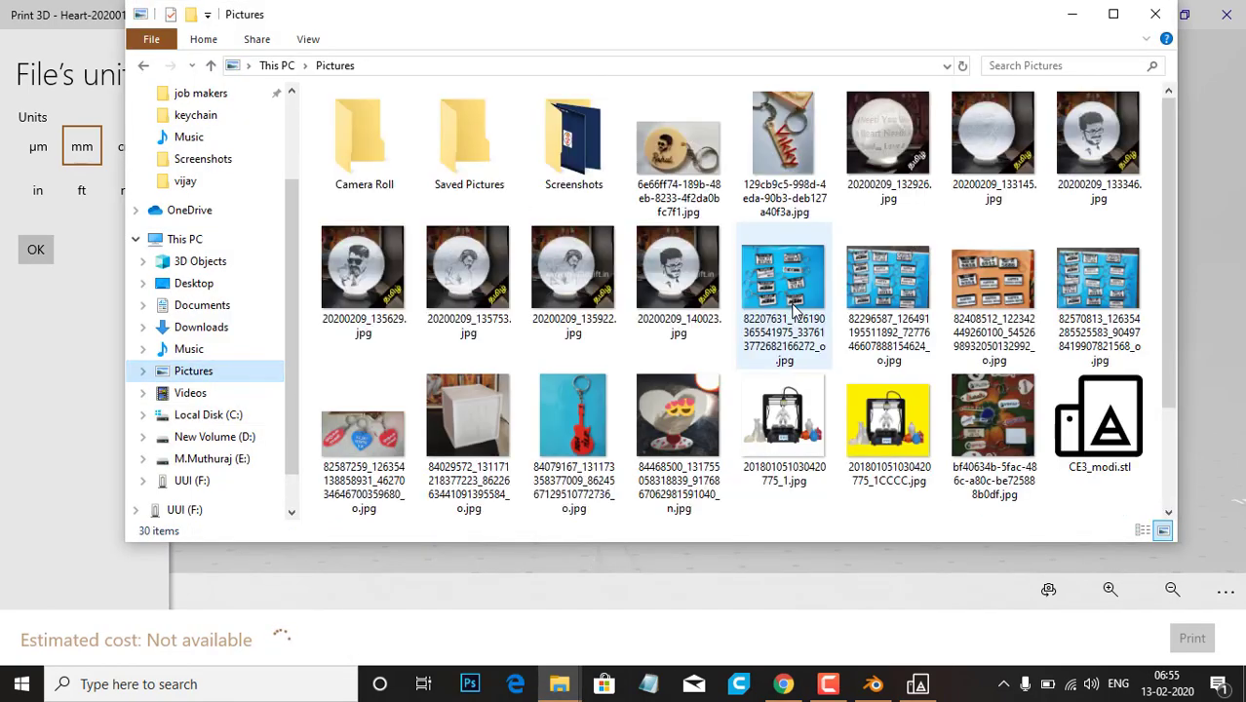
pyautogui.scroll(-2, 781, 390)
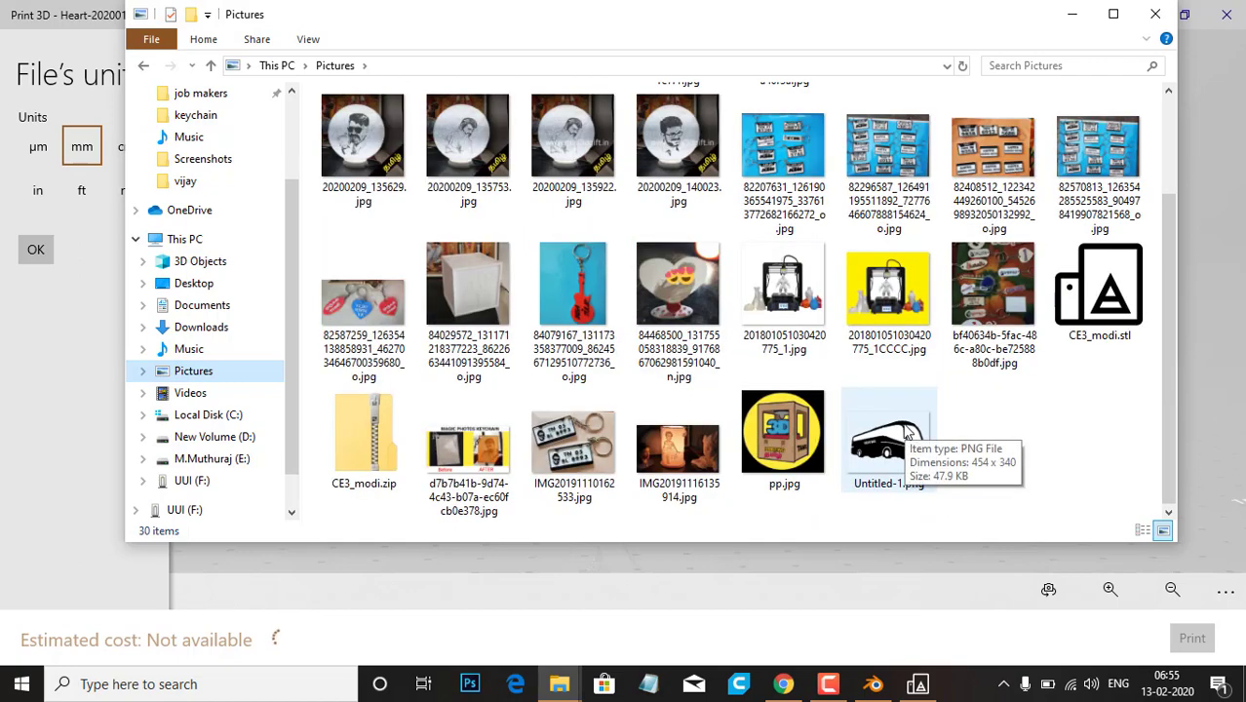
pyautogui.scroll(2, 730, 337)
pyautogui.doubleClick(645, 230)
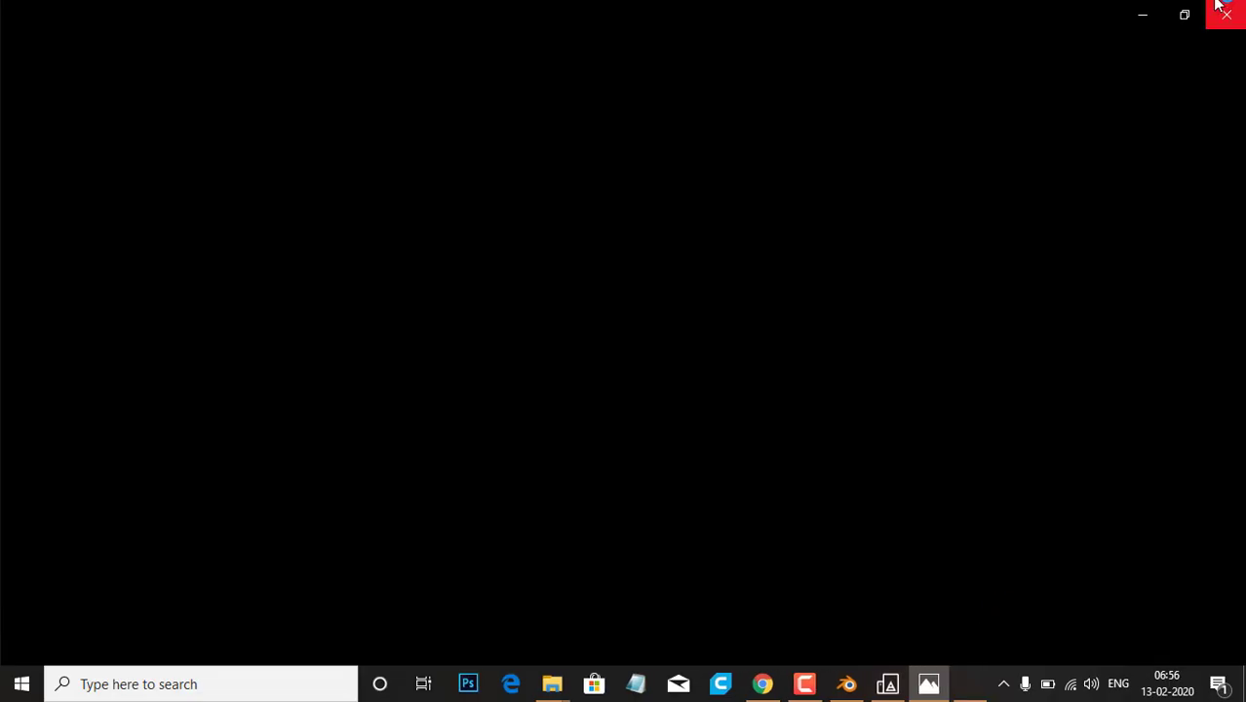
# Step: Close the blank Photos viewer, maximize Paint with the heart photo, and zoom out to 50%
pyautogui.click(1225, 13)
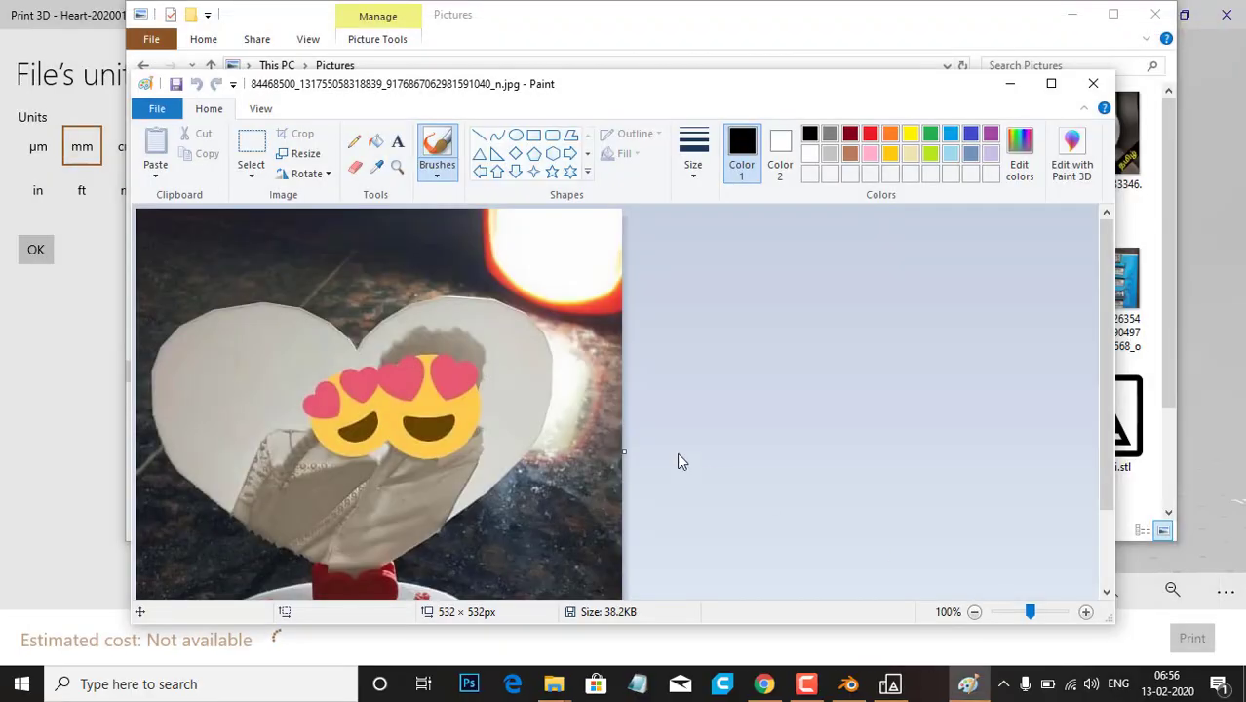
pyautogui.click(1052, 83)
pyautogui.moveTo(1181, 655); pyautogui.dragTo(1162, 655)
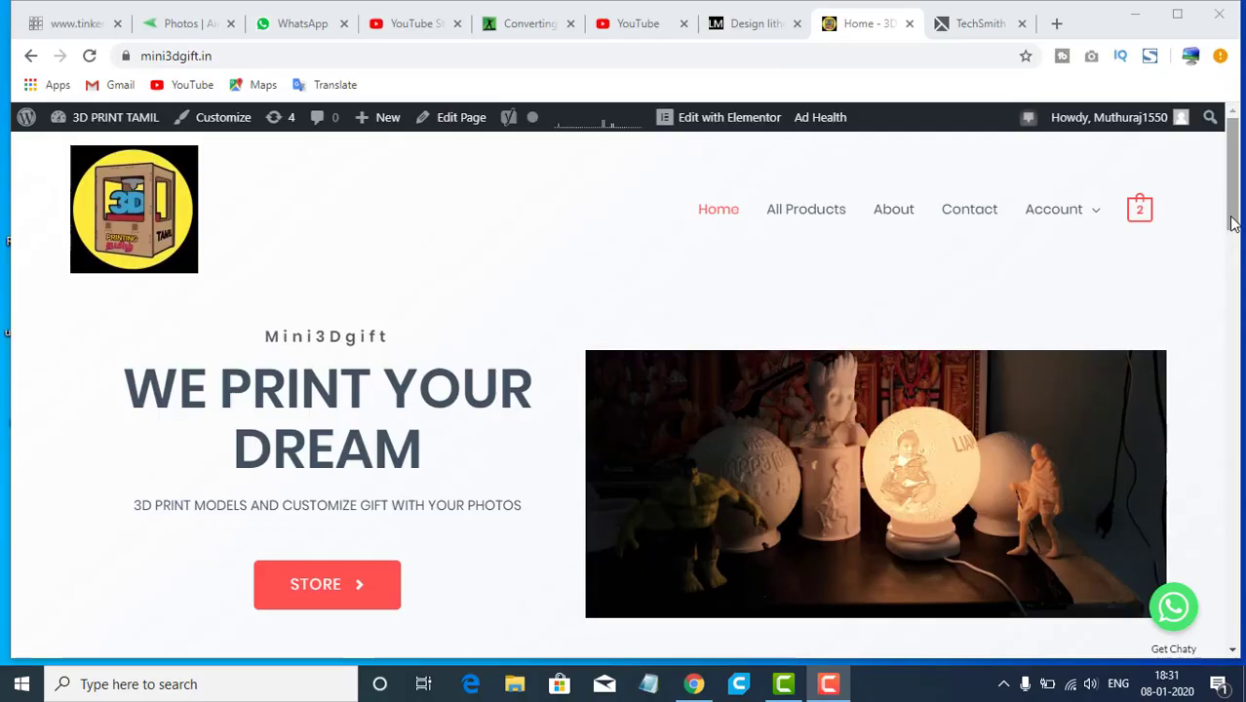
# Step: Scroll through page 2 of the mini3dgift.in shop's keychain and wall-art products
pyautogui.moveTo(1233, 245); pyautogui.dragTo(1239, 410)
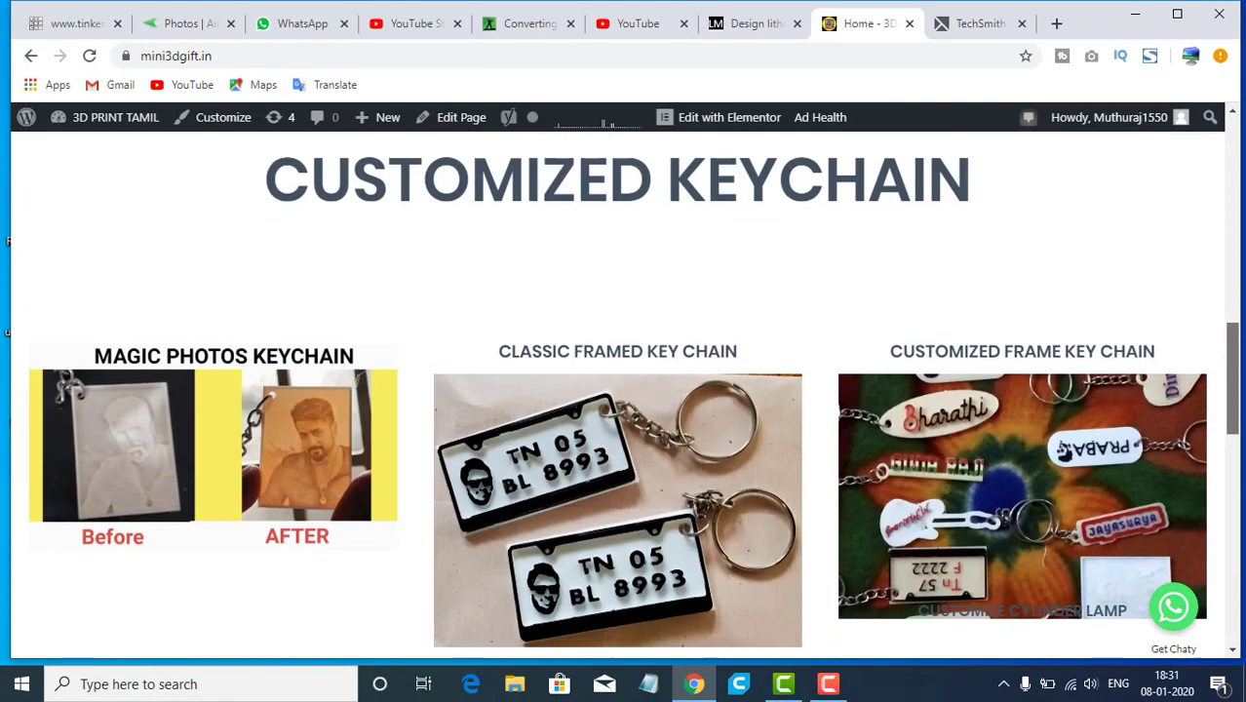
pyautogui.scroll(-2, 656, 395)
pyautogui.scroll(-1, 656, 395)
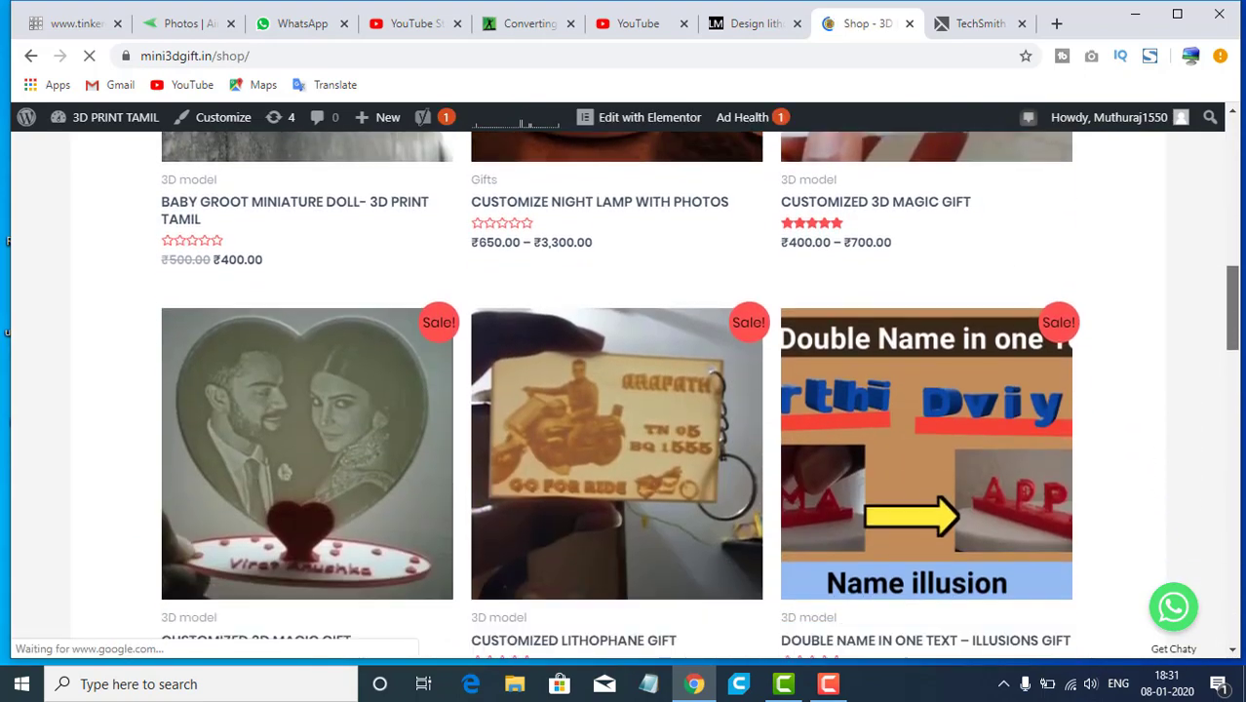
pyautogui.scroll(-1, 655, 395)
pyautogui.scroll(-3, 656, 395)
pyautogui.scroll(-2, 624, 390)
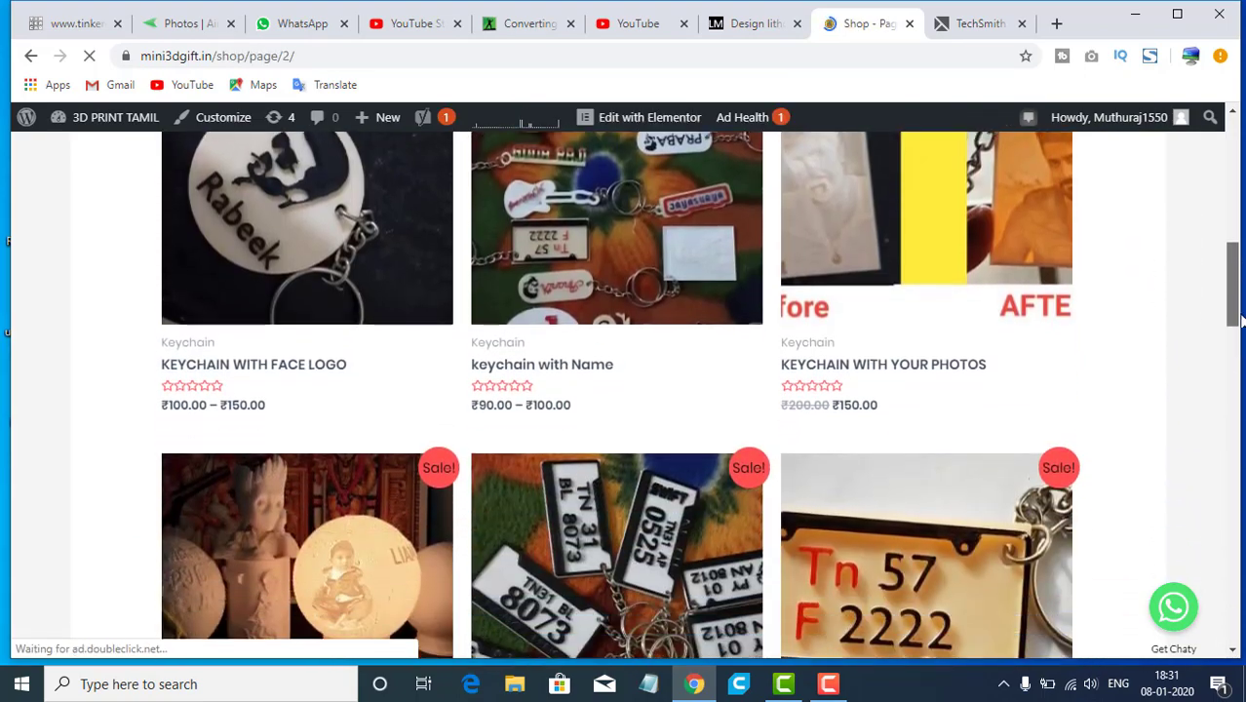
pyautogui.scroll(-2, 624, 390)
pyautogui.scroll(-2, 625, 390)
pyautogui.scroll(-2, 624, 390)
pyautogui.scroll(-1, 625, 390)
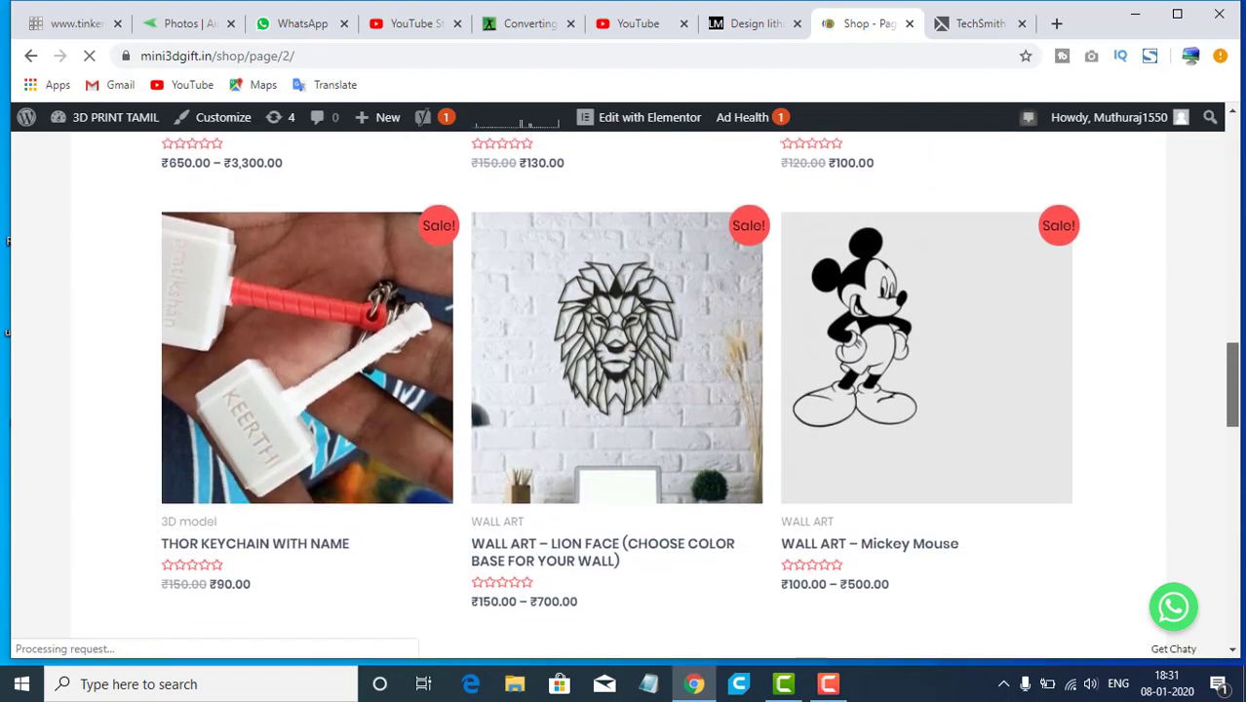
pyautogui.scroll(-1, 624, 390)
pyautogui.scroll(-1, 624, 390)
pyautogui.scroll(-2, 624, 390)
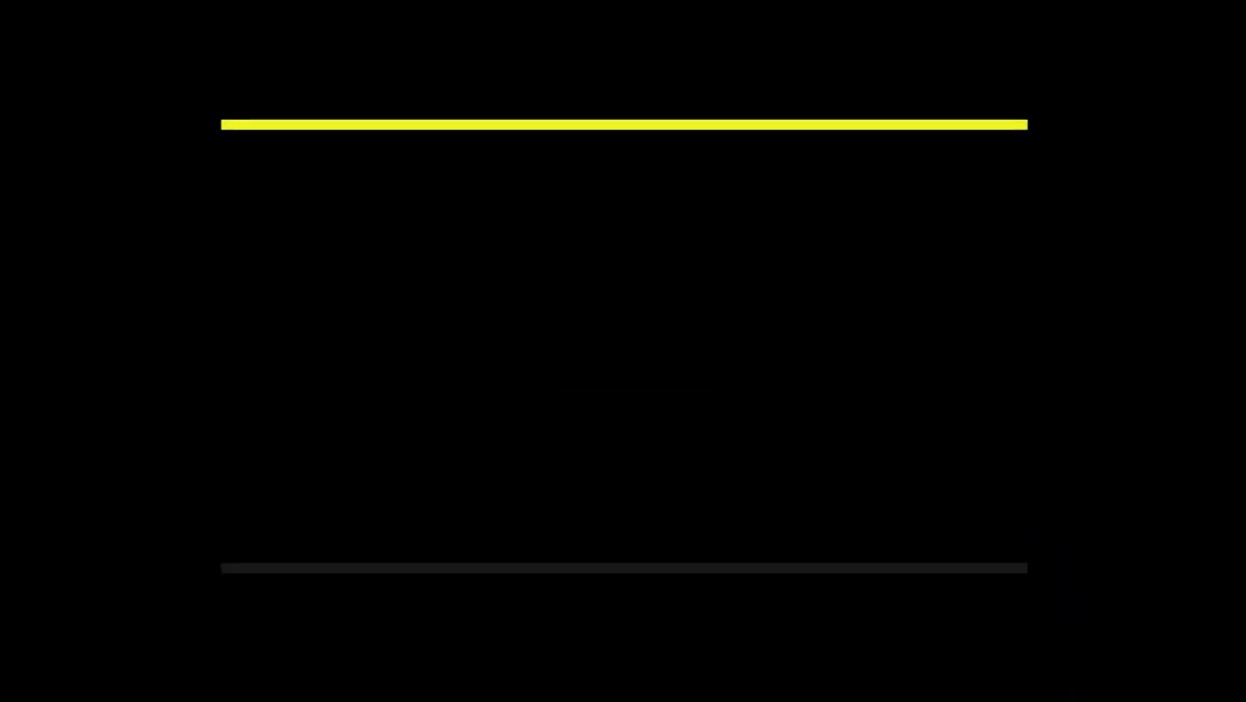